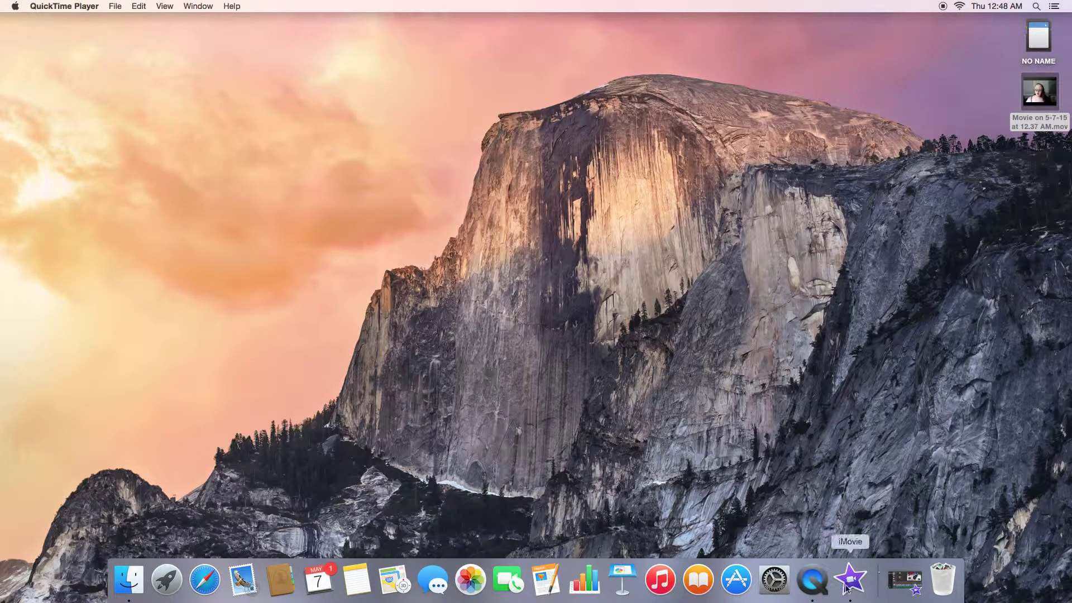
- Open iMovie and create a new movie with No Theme, named iMovie Tutorial, in the 2-24-15 event
{"action": "left_click", "coordinate": [902, 579]}
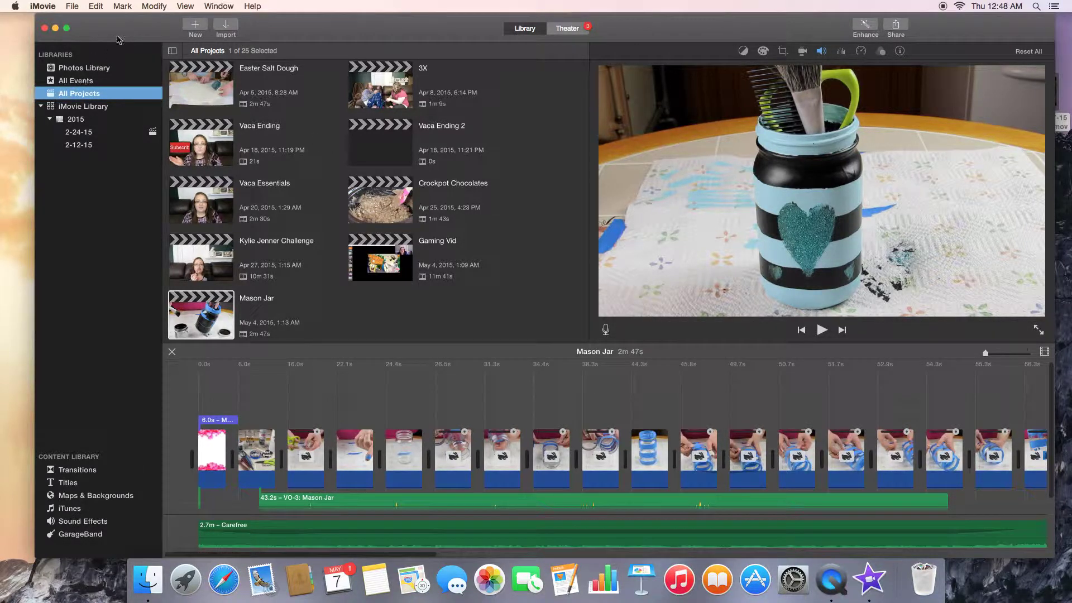
{"action": "left_click", "coordinate": [196, 29]}
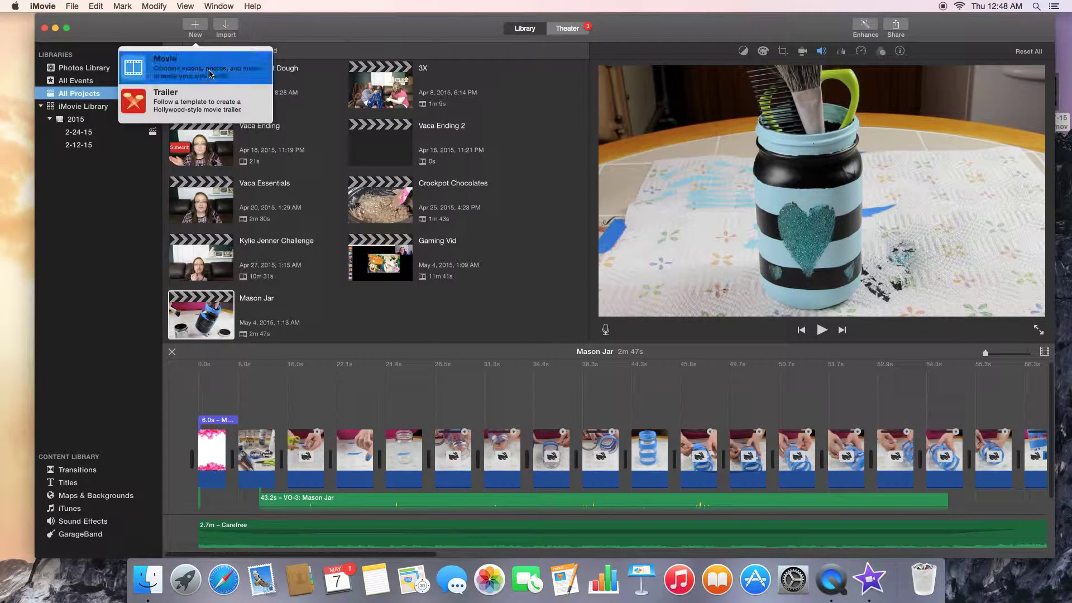
{"action": "key", "text": "Escape"}
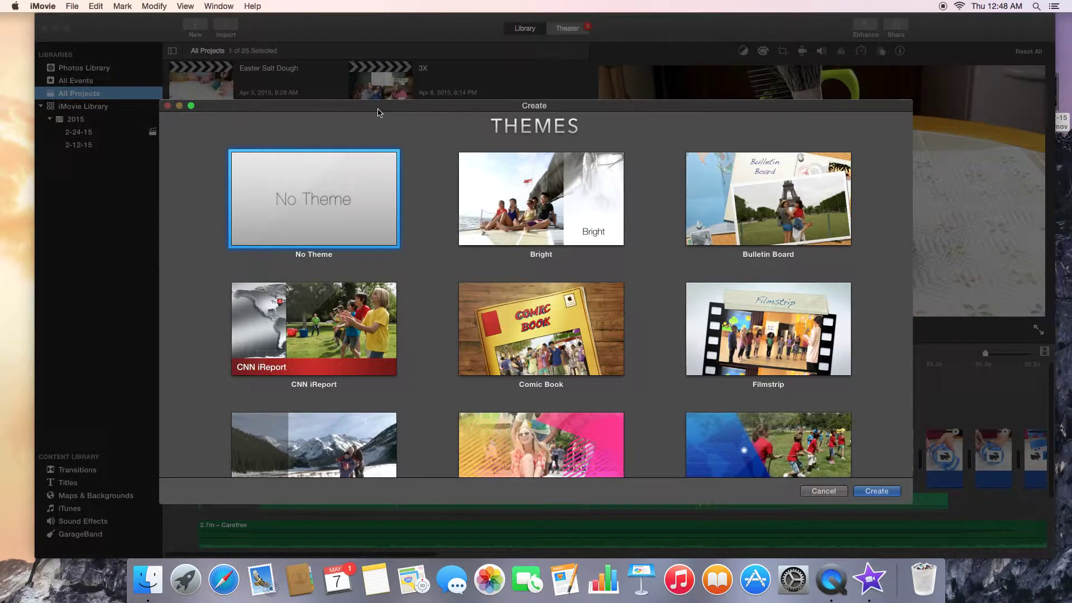
{"action": "mouse_move", "coordinate": [563, 210]}
{"action": "scroll", "coordinate": [669, 369], "scroll_direction": "down", "scroll_amount": 3}
{"action": "scroll", "coordinate": [680, 392], "scroll_direction": "down", "scroll_amount": 5}
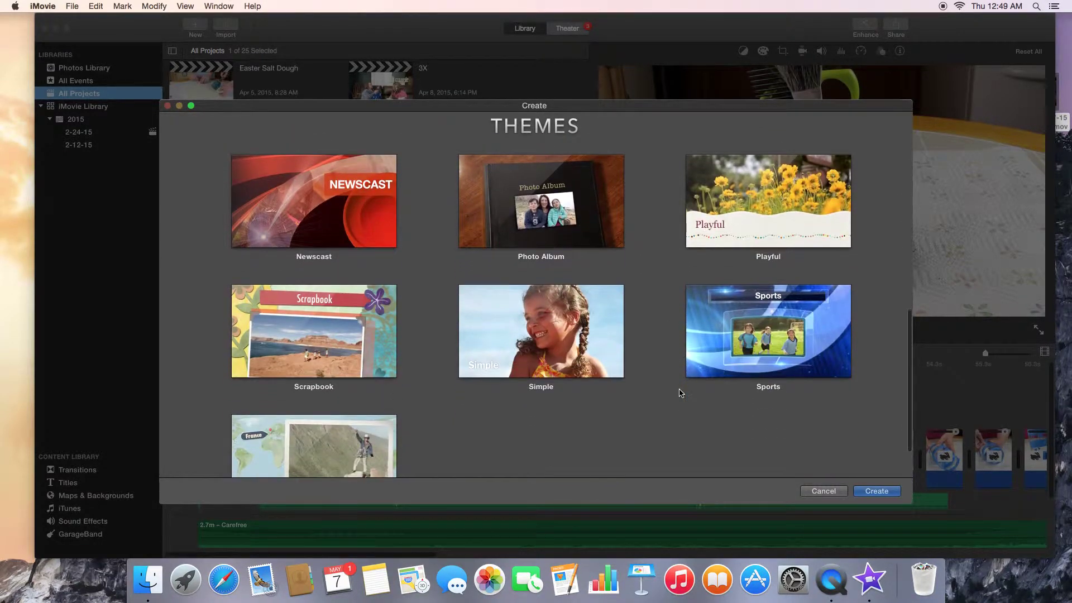
{"action": "scroll", "coordinate": [680, 392], "scroll_direction": "up", "scroll_amount": 8}
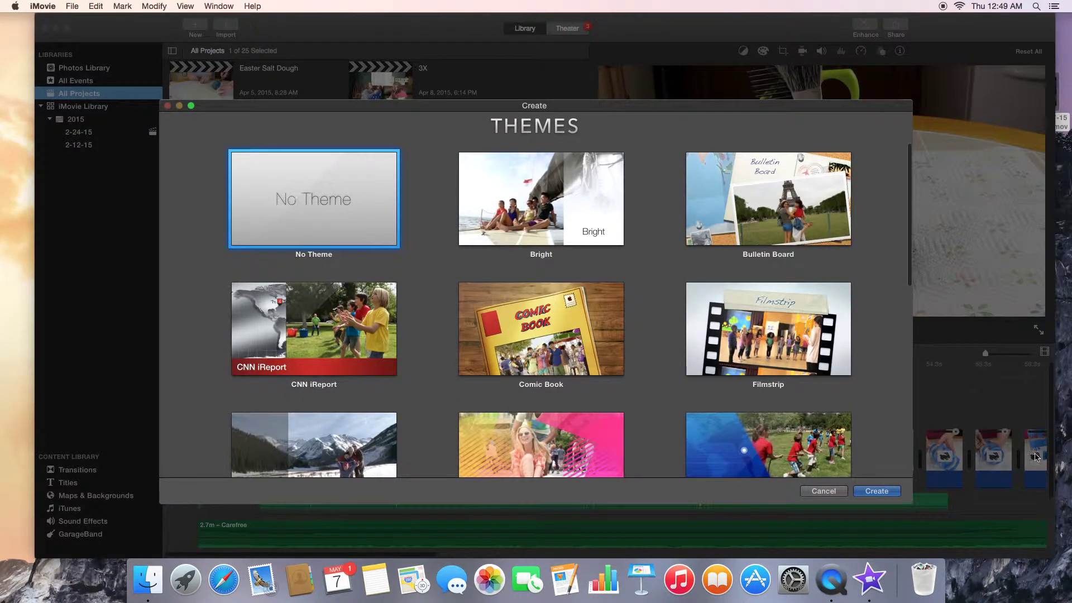
{"action": "left_click", "coordinate": [867, 493]}
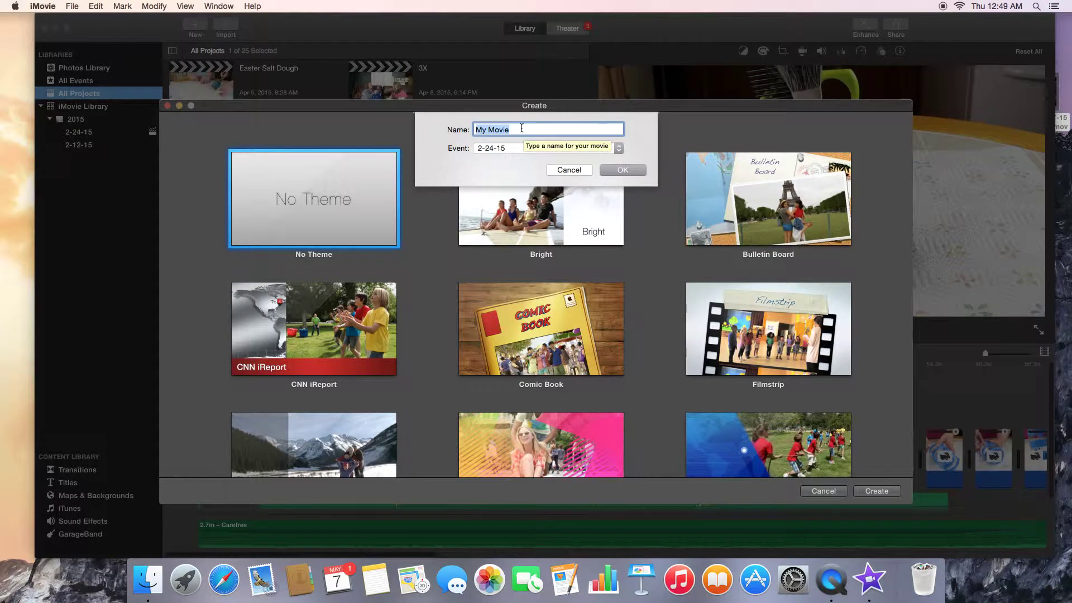
{"action": "type", "text": "iMovie"}
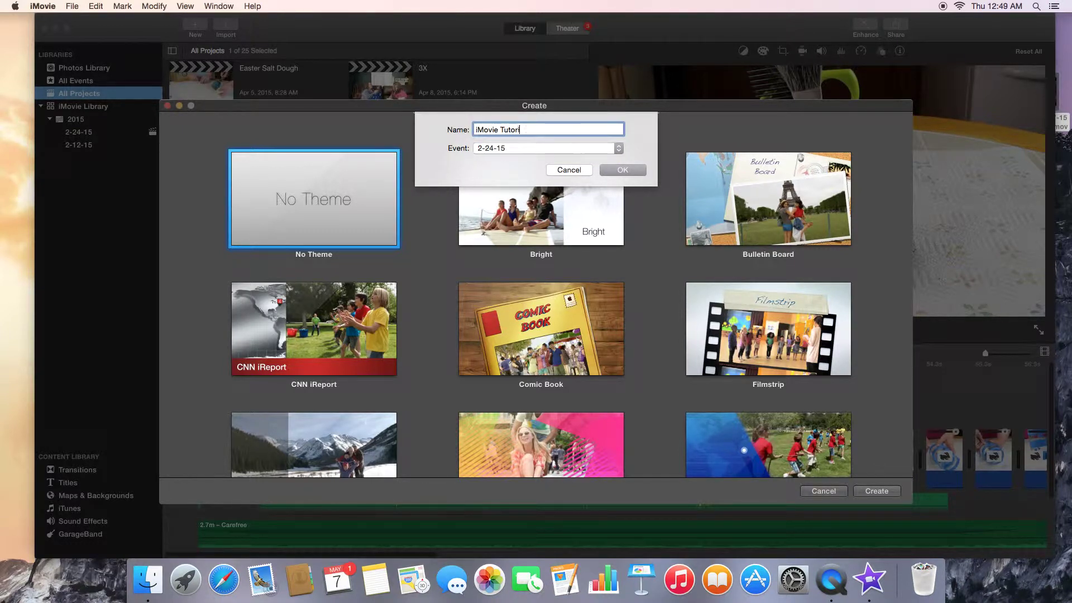
{"action": "left_click", "coordinate": [614, 170]}
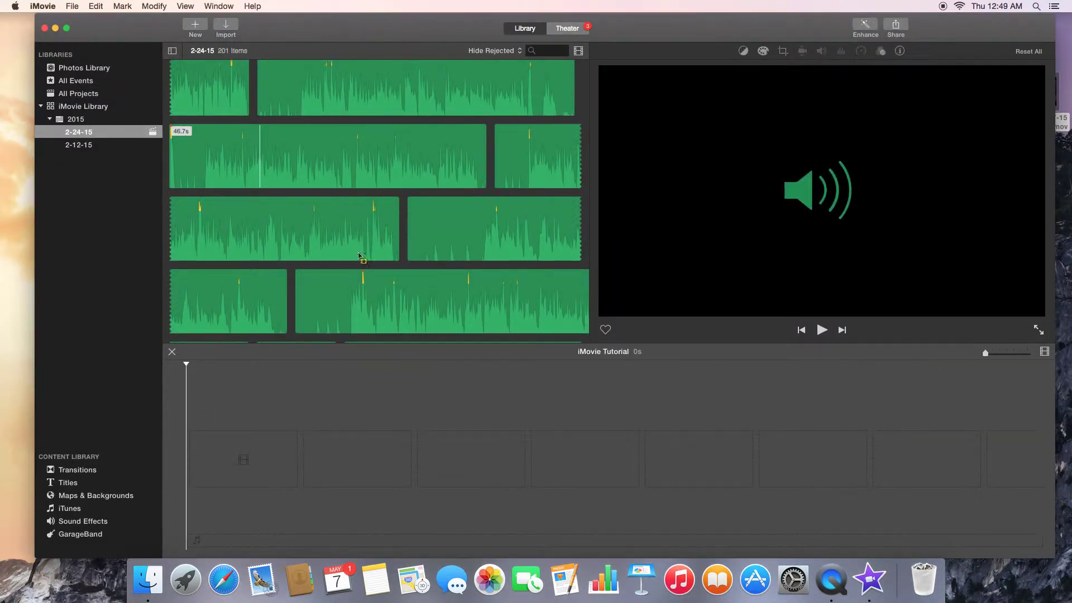
- Import the QuickTime file "Movie on 5-7-15 at 12.37 AM.mov" from the Desktop into the 2-24-15 event
{"action": "scroll", "coordinate": [406, 121], "scroll_direction": "down", "scroll_amount": 10}
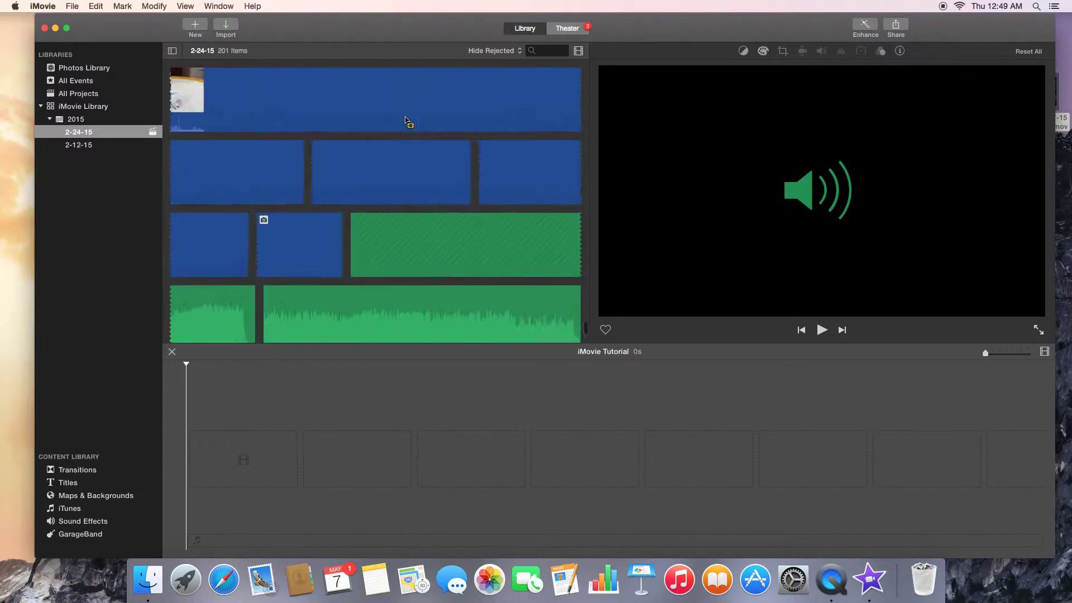
{"action": "scroll", "coordinate": [407, 122], "scroll_direction": "down", "scroll_amount": 10}
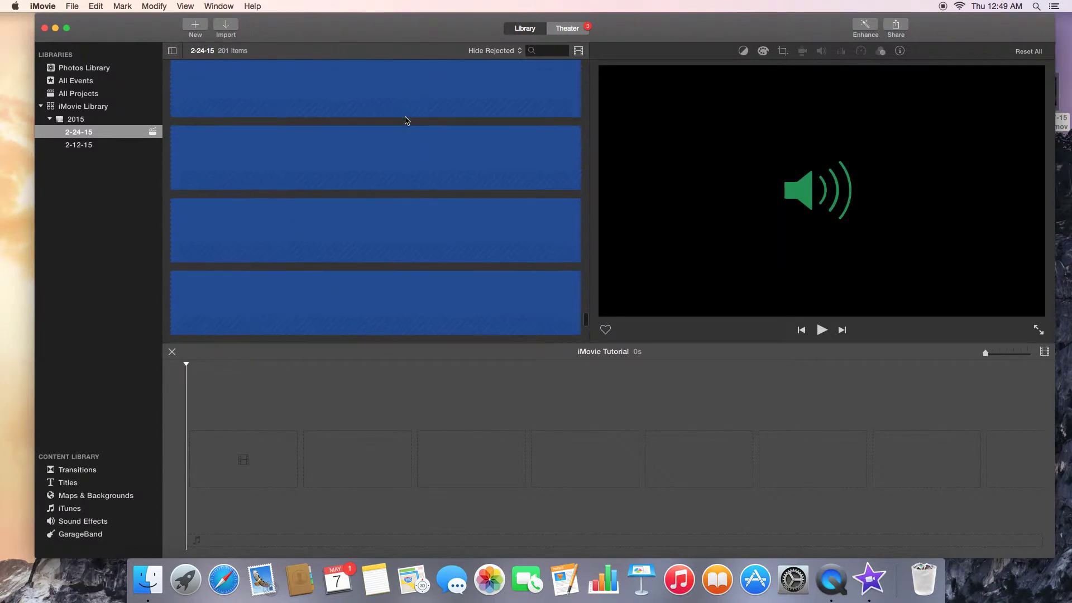
{"action": "scroll", "coordinate": [406, 120], "scroll_direction": "down", "scroll_amount": 10}
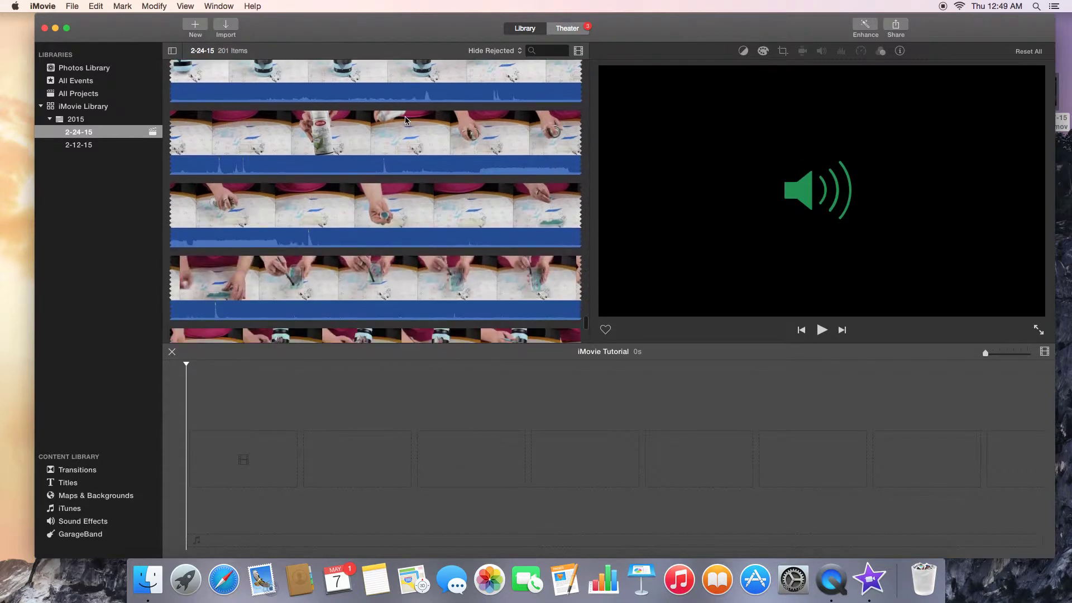
{"action": "scroll", "coordinate": [406, 120], "scroll_direction": "down", "scroll_amount": 10}
{"action": "scroll", "coordinate": [406, 120], "scroll_direction": "up", "scroll_amount": 4}
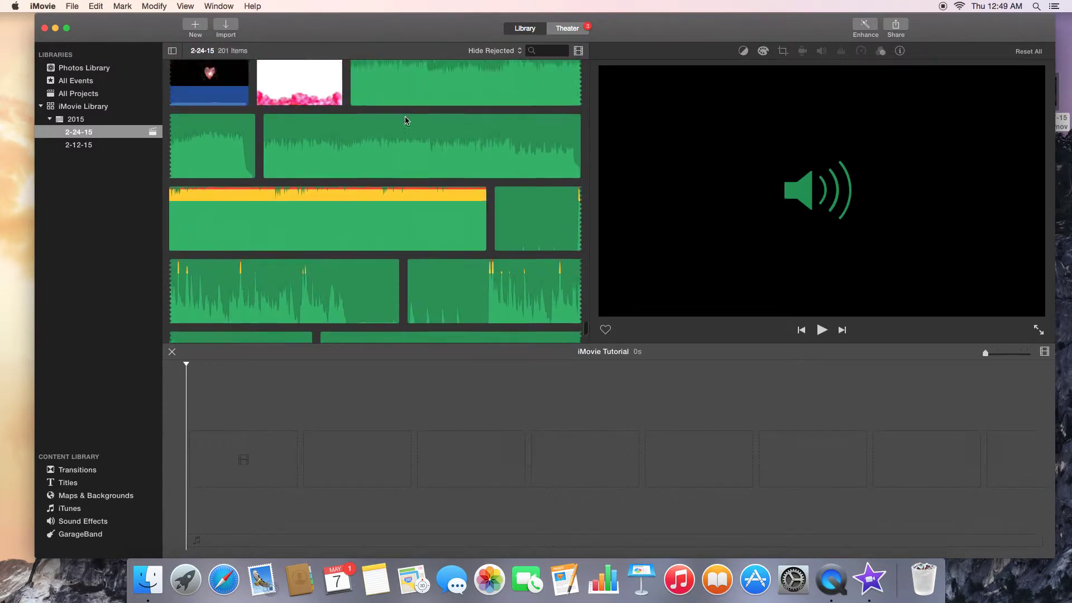
{"action": "scroll", "coordinate": [406, 120], "scroll_direction": "up", "scroll_amount": 2}
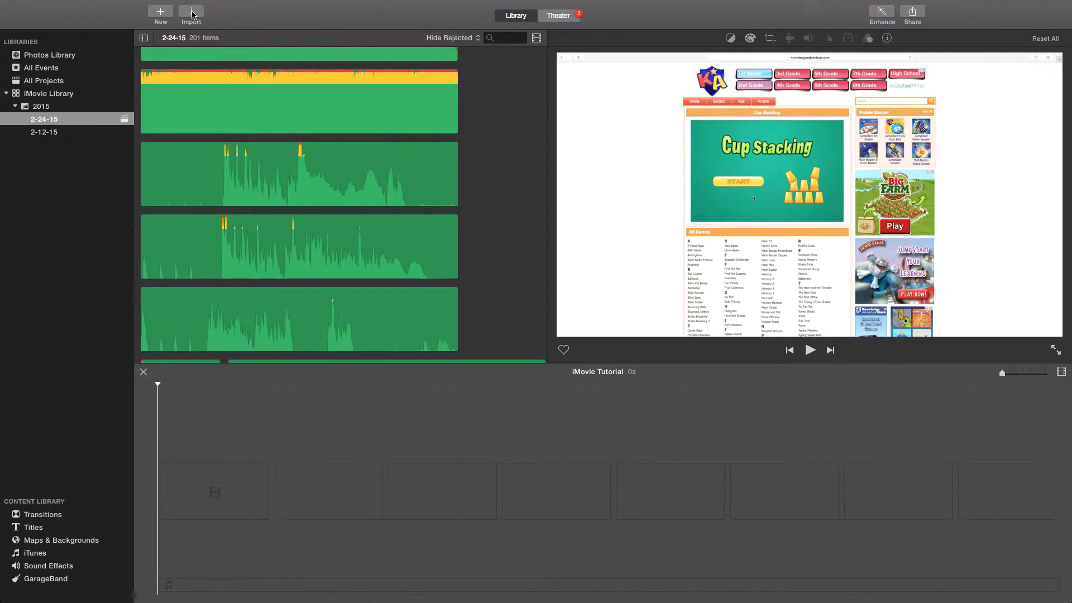
{"action": "left_click", "coordinate": [192, 13]}
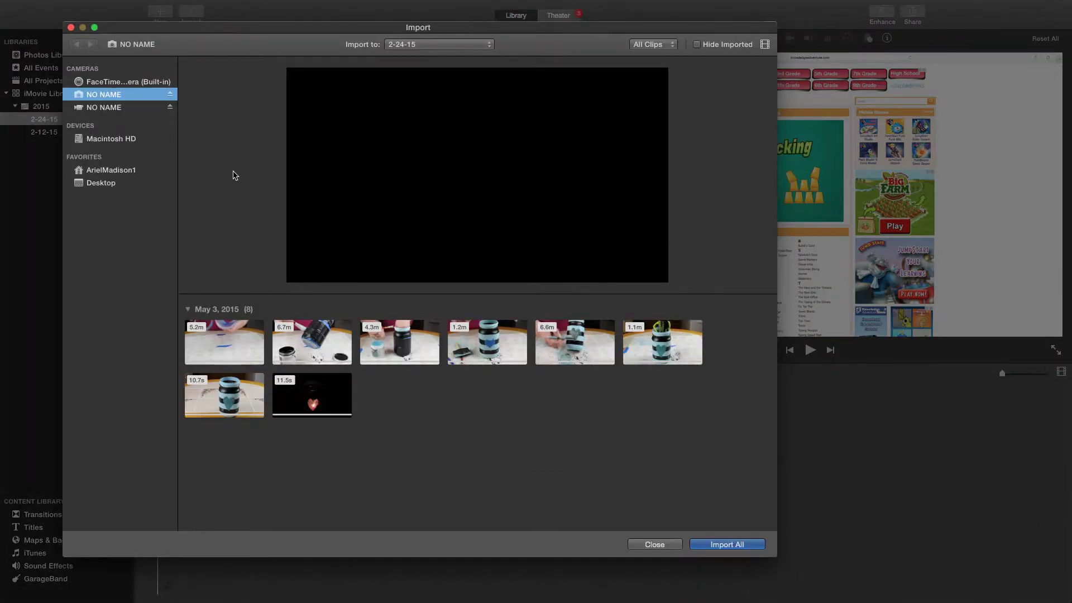
{"action": "left_click", "coordinate": [101, 183]}
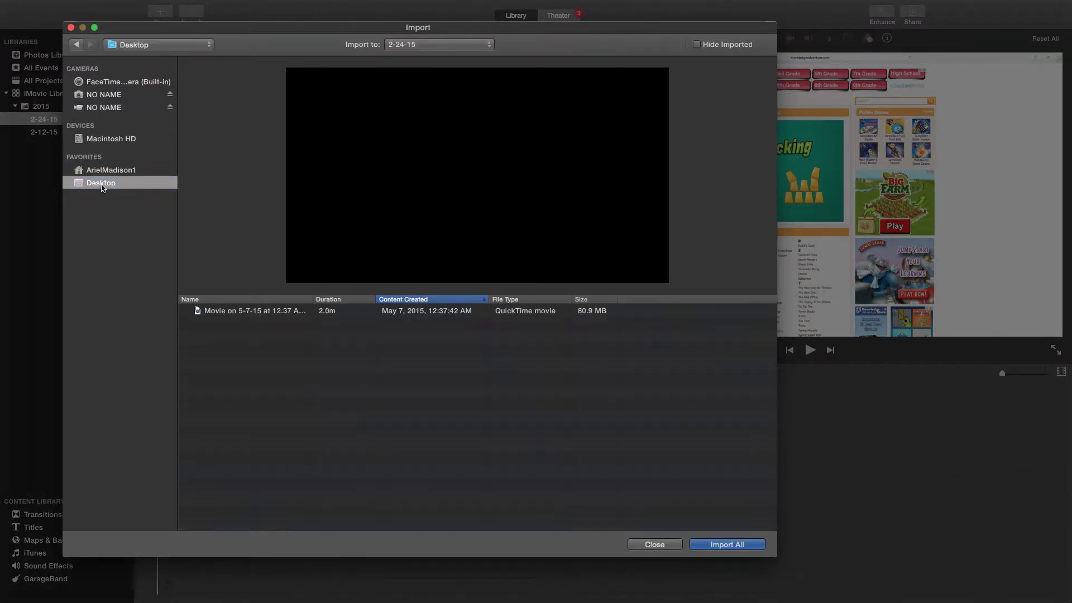
{"action": "left_click", "coordinate": [253, 312]}
{"action": "mouse_move", "coordinate": [458, 156]}
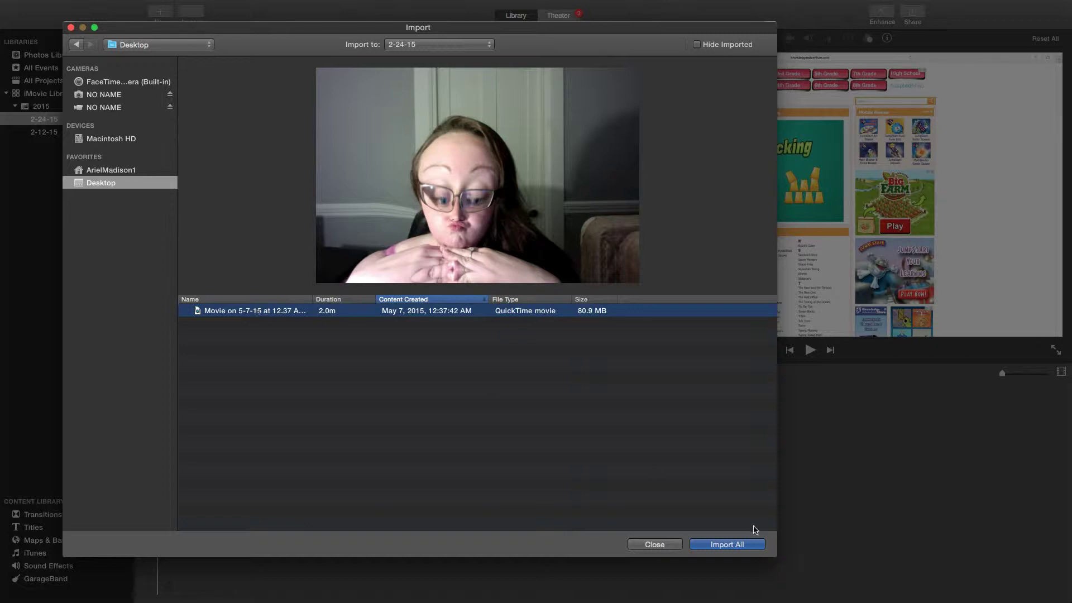
{"action": "left_click", "coordinate": [726, 545]}
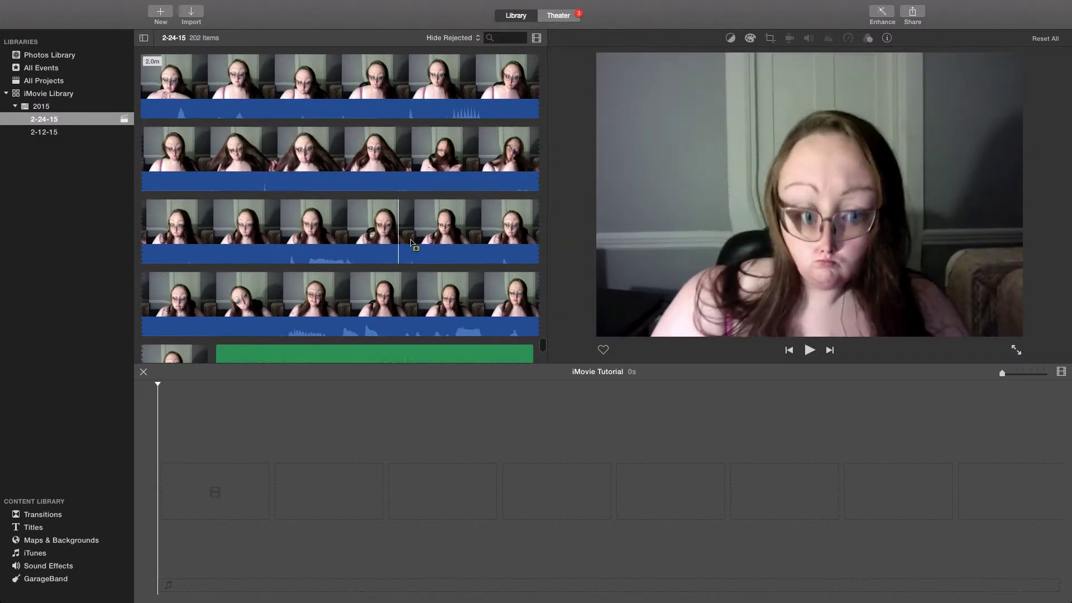
- Slightly enlarge the media browser and preview area, and try out the browser's clip zoom setting
{"action": "left_click_drag", "start_coordinate": [551, 364], "coordinate": [657, 367]}
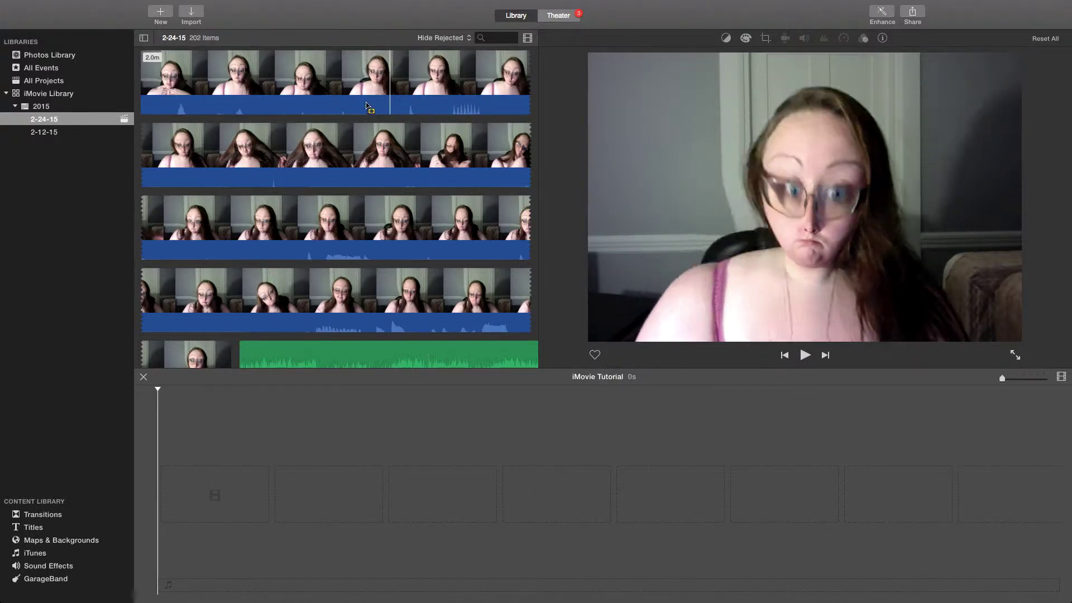
{"action": "left_click", "coordinate": [527, 39]}
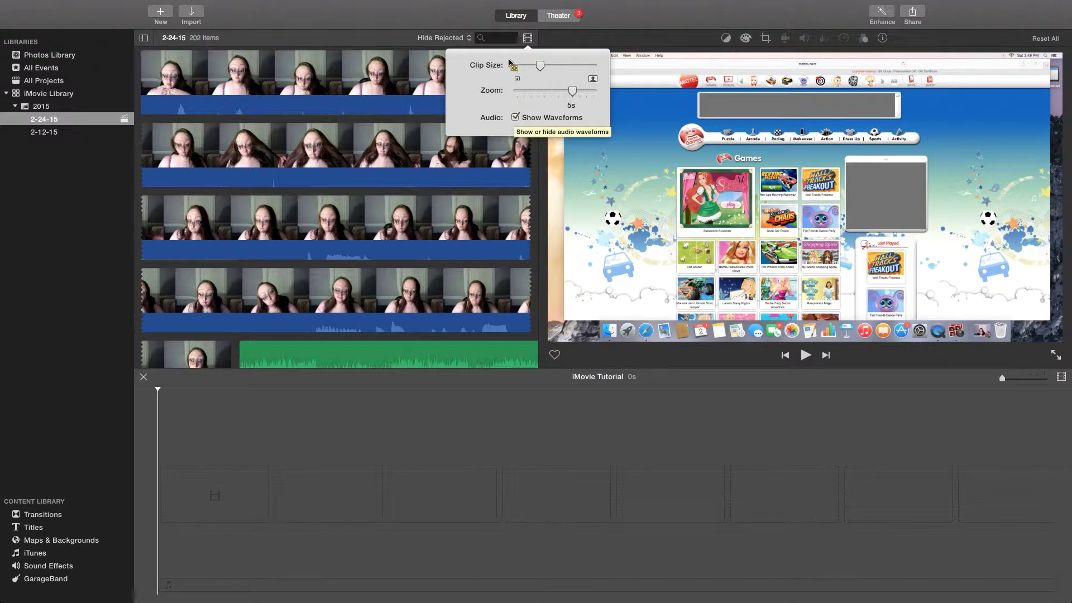
{"action": "left_click_drag", "start_coordinate": [572, 90], "coordinate": [554, 91]}
{"action": "left_click", "coordinate": [205, 79]}
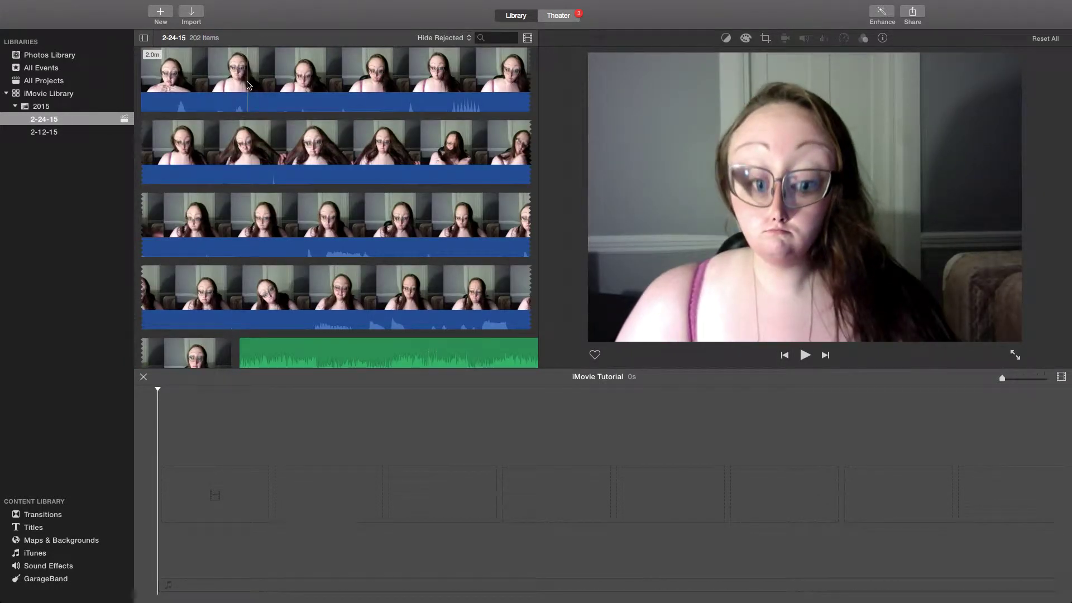
- Select about 10 seconds in the first row of the imported footage and add that portion to the timeline
{"action": "left_click", "coordinate": [232, 77]}
{"action": "left_click_drag", "start_coordinate": [232, 76], "coordinate": [355, 99]}
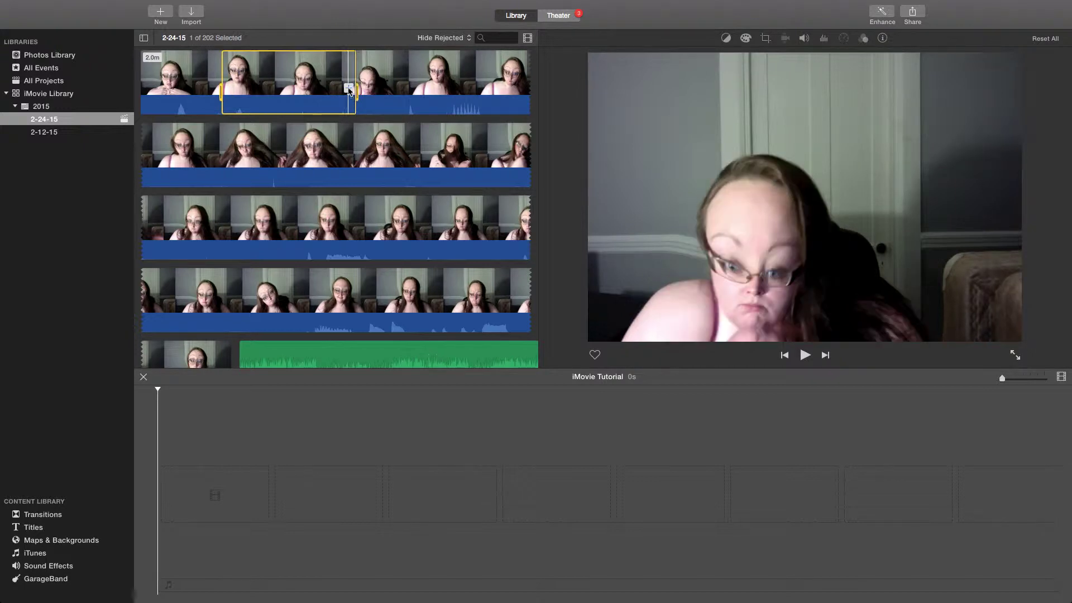
{"action": "left_click", "coordinate": [348, 89]}
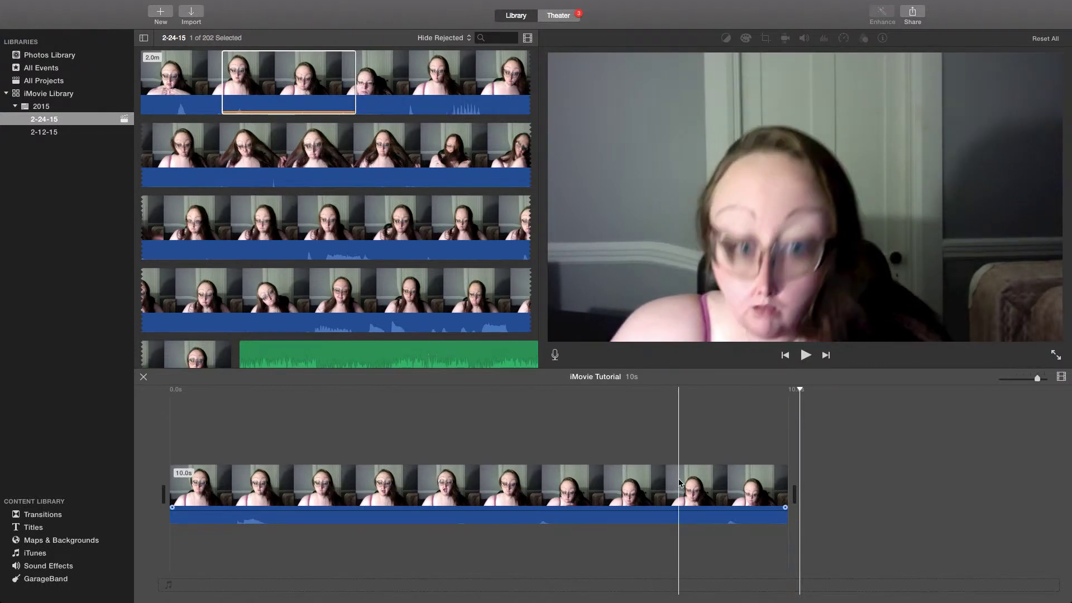
- Add a portion of about 5.5 seconds from the footage's second row to the timeline after the first clip
{"action": "left_click_drag", "start_coordinate": [1039, 381], "coordinate": [1024, 383]}
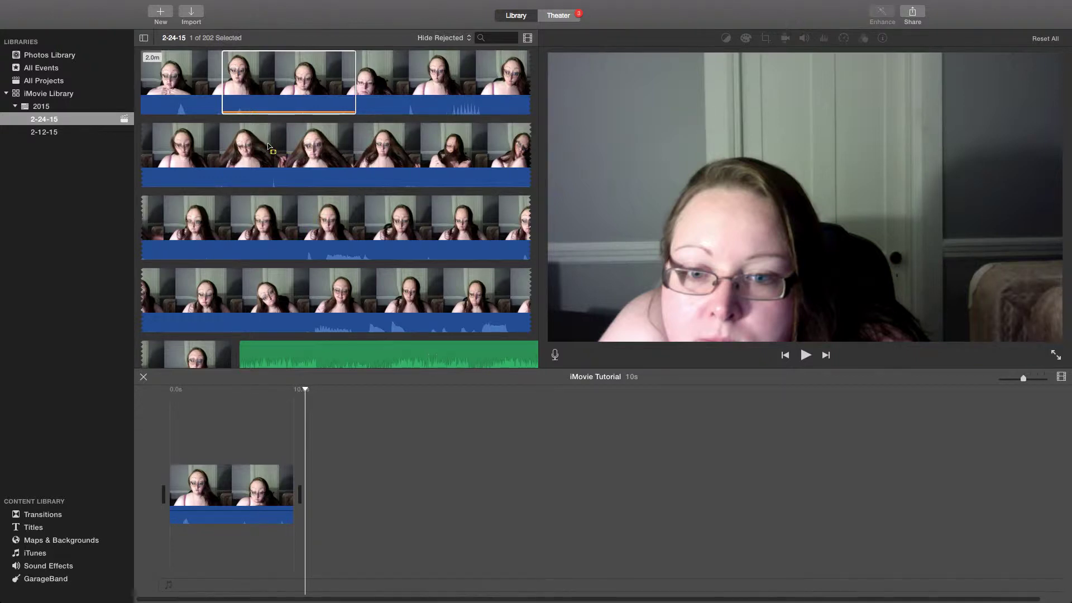
{"action": "left_click", "coordinate": [239, 151]}
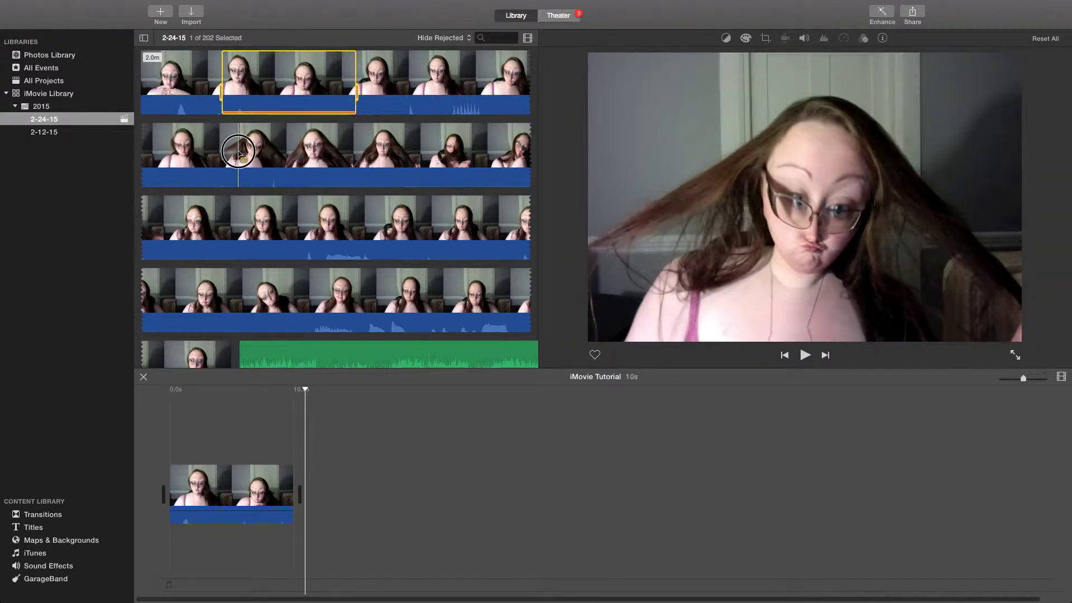
{"action": "left_click_drag", "start_coordinate": [239, 152], "coordinate": [322, 485]}
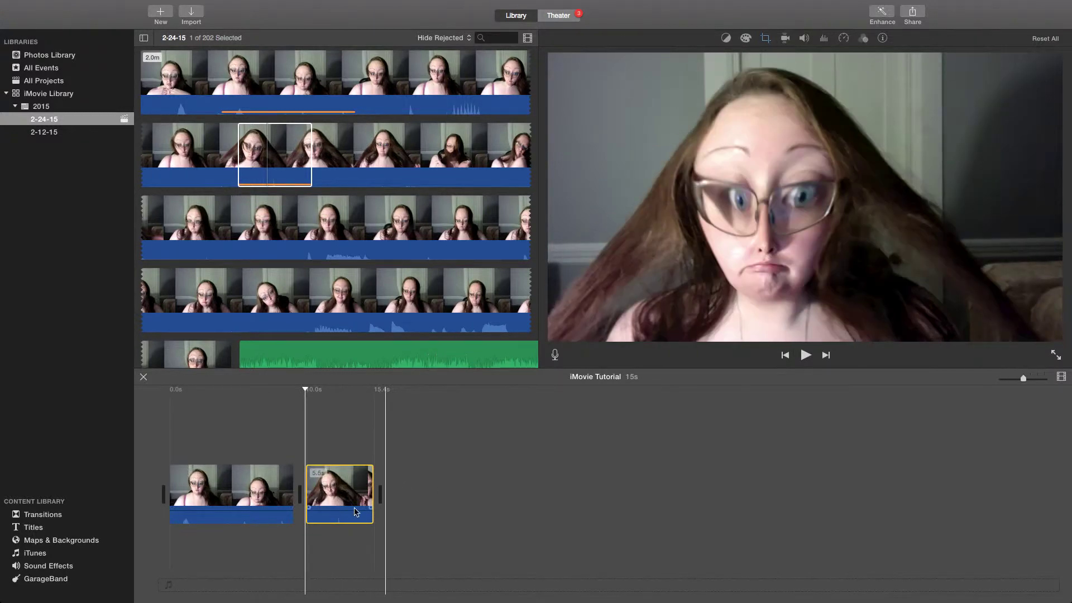
- Play the timeline from the beginning to review the first clip, and try selecting a range within it
{"action": "left_click", "coordinate": [150, 446]}
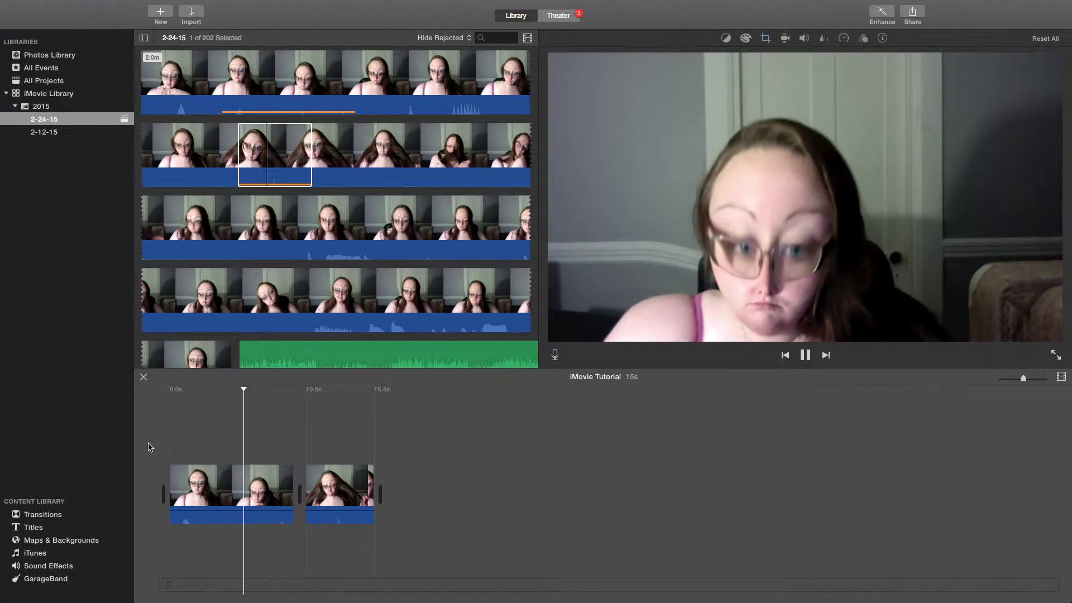
{"action": "key", "text": "space"}
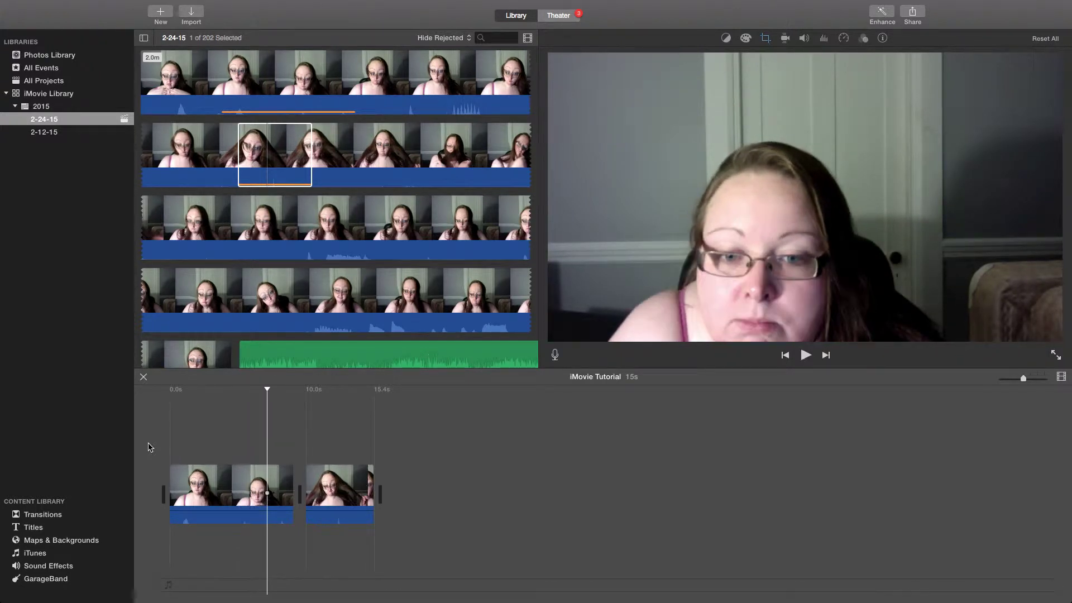
{"action": "left_click_drag", "start_coordinate": [208, 494], "coordinate": [241, 499]}
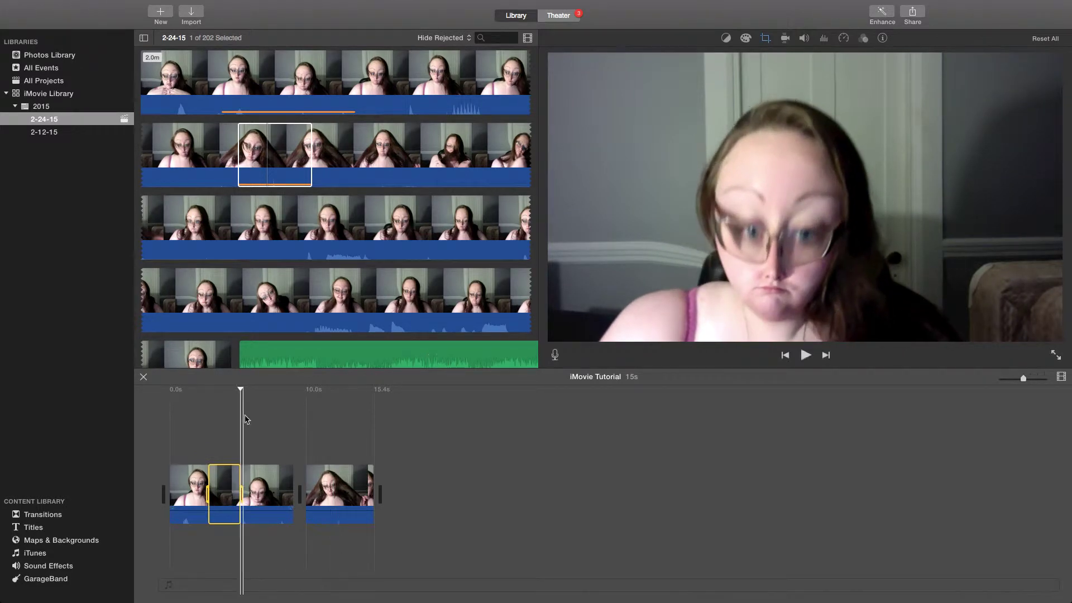
{"action": "left_click", "coordinate": [272, 427]}
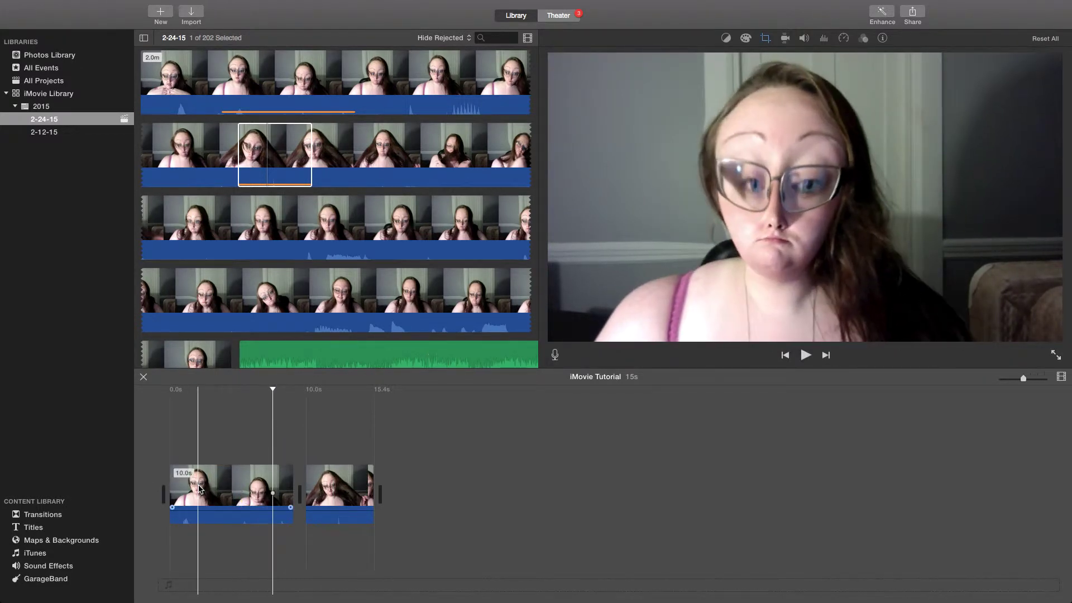
{"action": "left_click", "coordinate": [155, 440]}
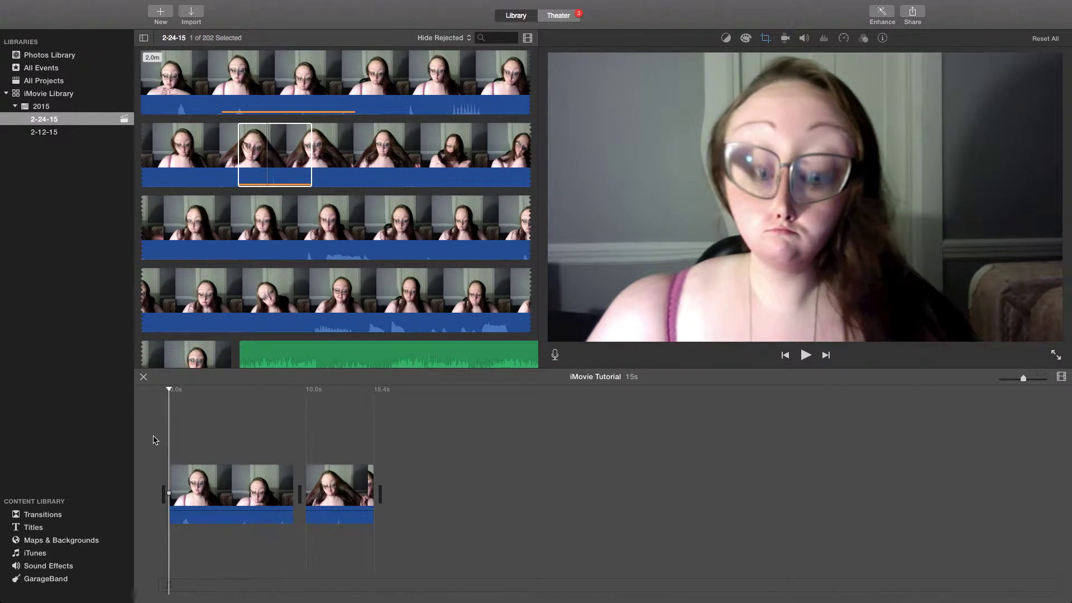
{"action": "key", "text": "space"}
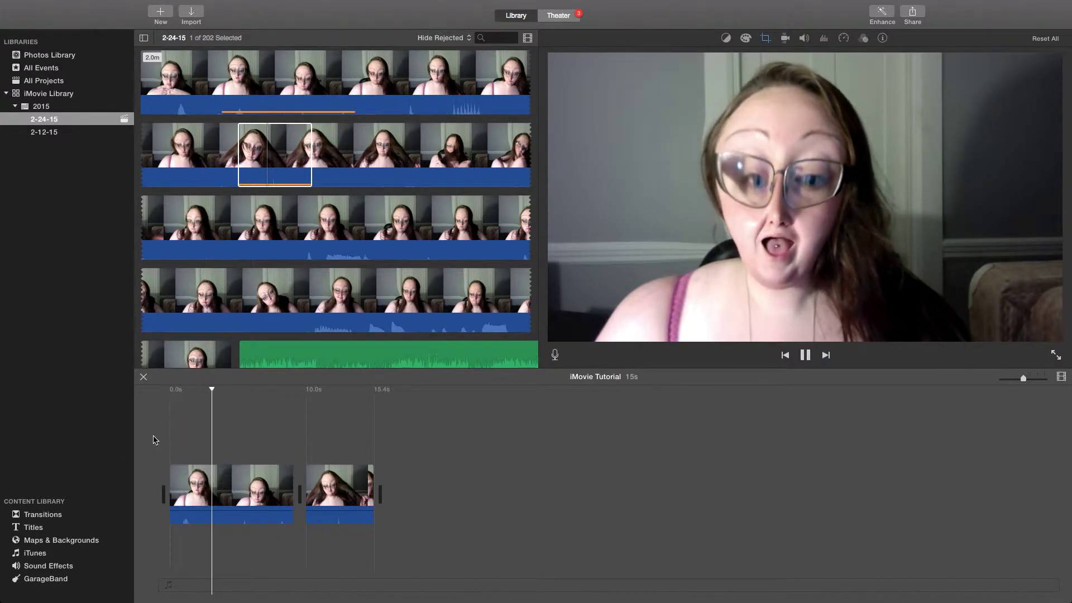
{"action": "key", "text": "space"}
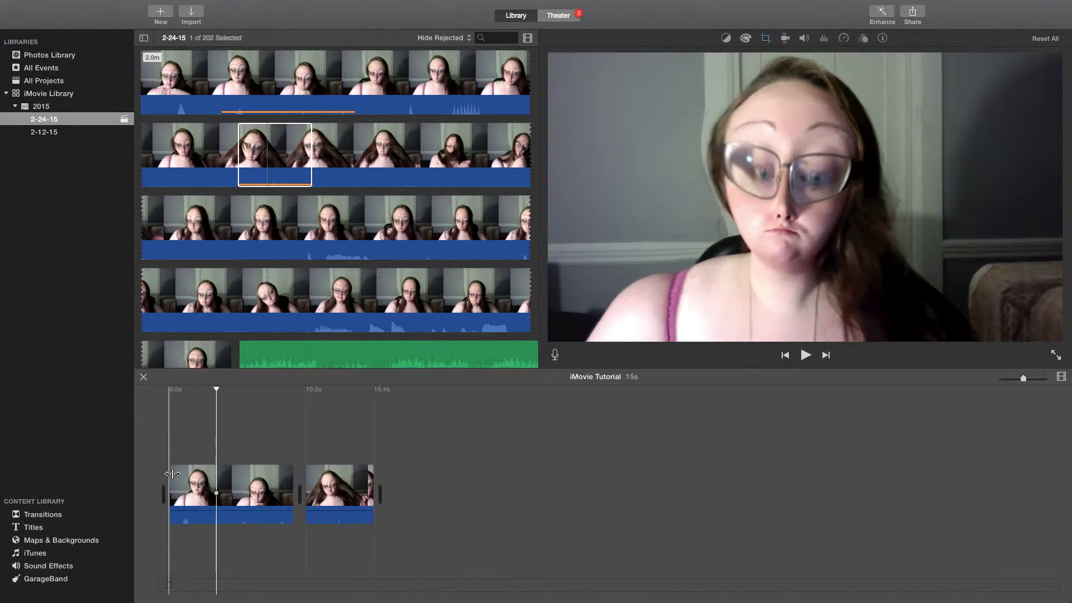
- Move the 10-second clip behind the 5.5-second clip in the timeline
{"action": "left_click", "coordinate": [226, 487]}
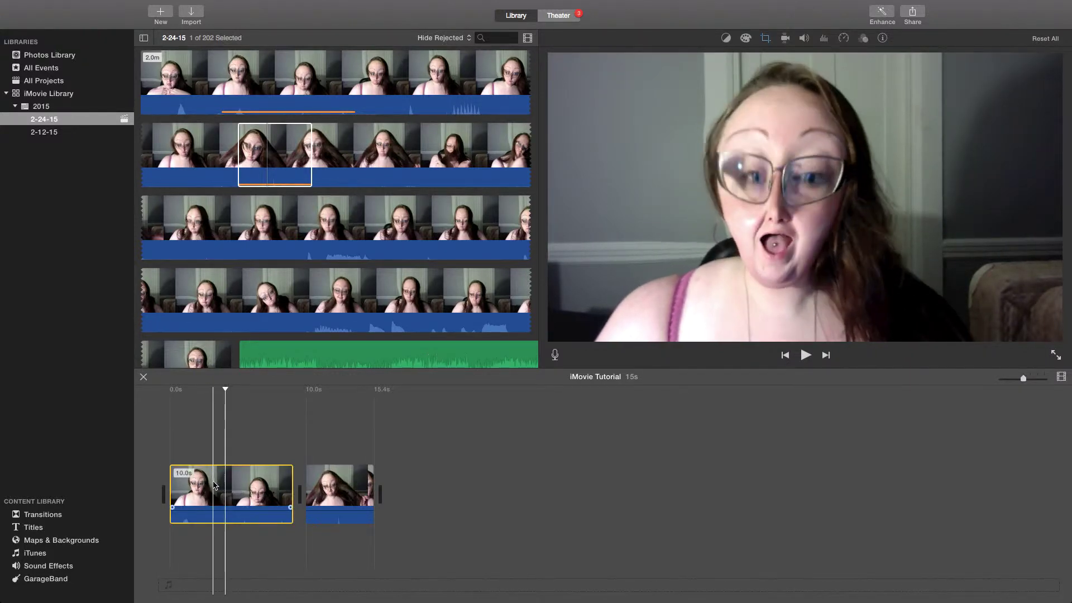
{"action": "left_click_drag", "start_coordinate": [226, 487], "coordinate": [252, 479]}
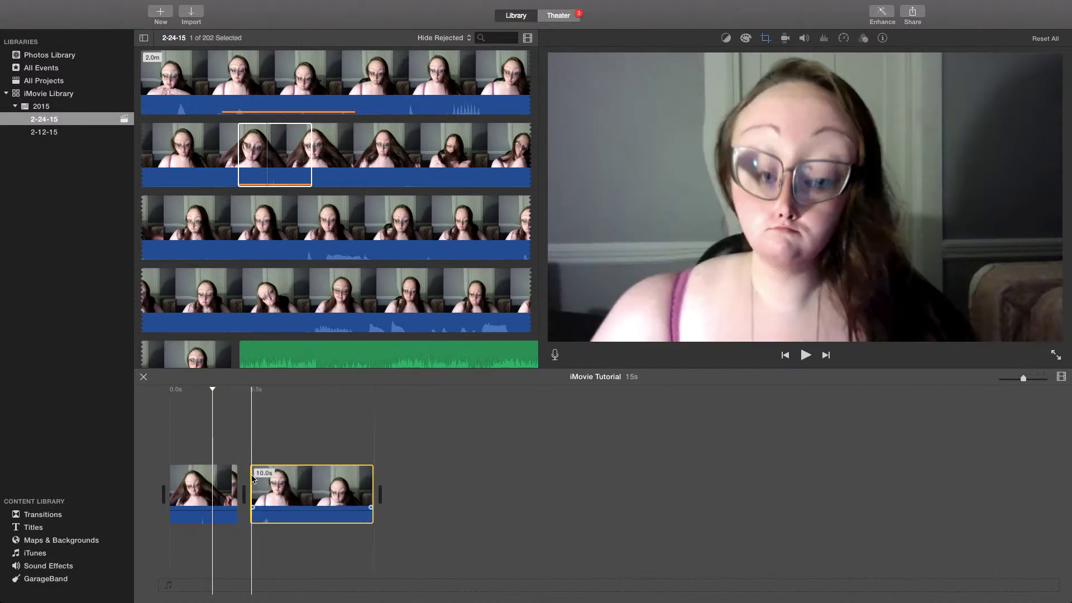
- Select a short section of about 1.6 seconds in the middle of the 10-second timeline clip and delete it
{"action": "left_click", "coordinate": [290, 487]}
{"action": "left_click_drag", "start_coordinate": [291, 485], "coordinate": [311, 497]}
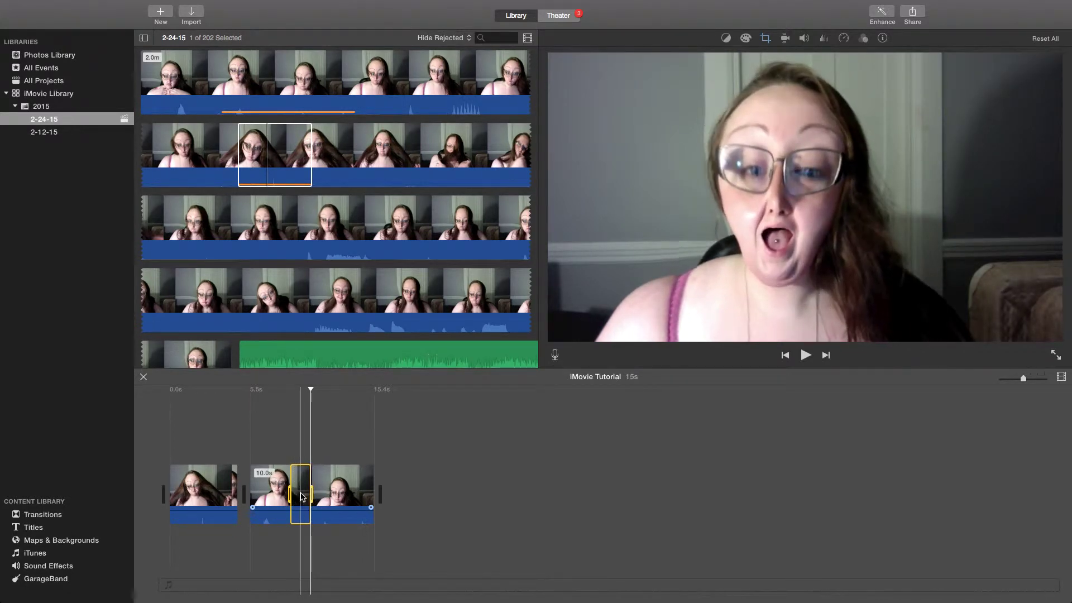
{"action": "key", "text": "Delete"}
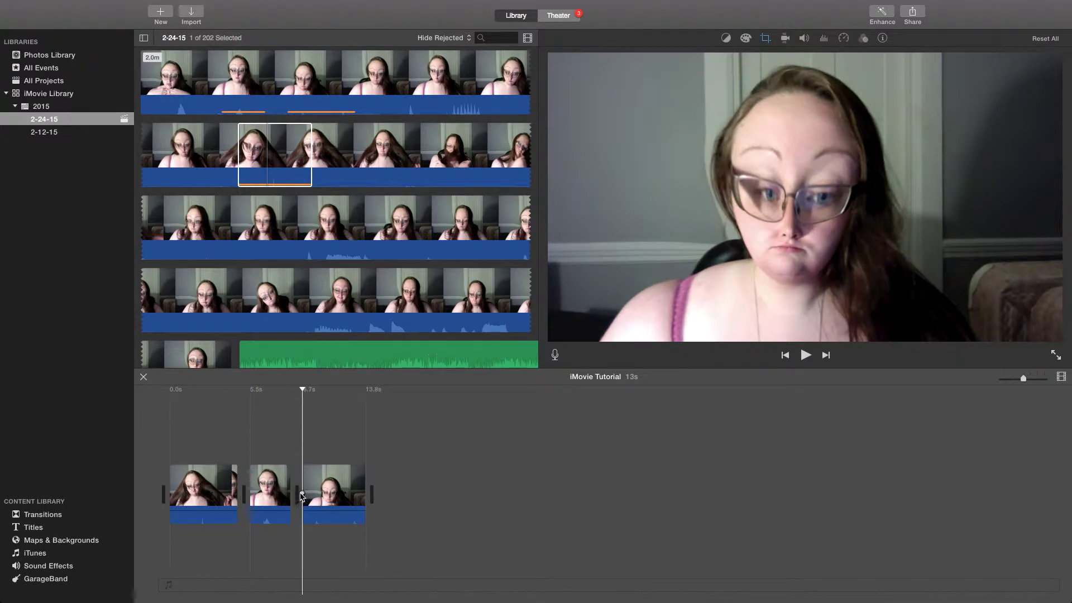
- Play the timeline from the end of the first clip to review the cut, and return the playhead to the beginning
{"action": "left_click", "coordinate": [236, 429]}
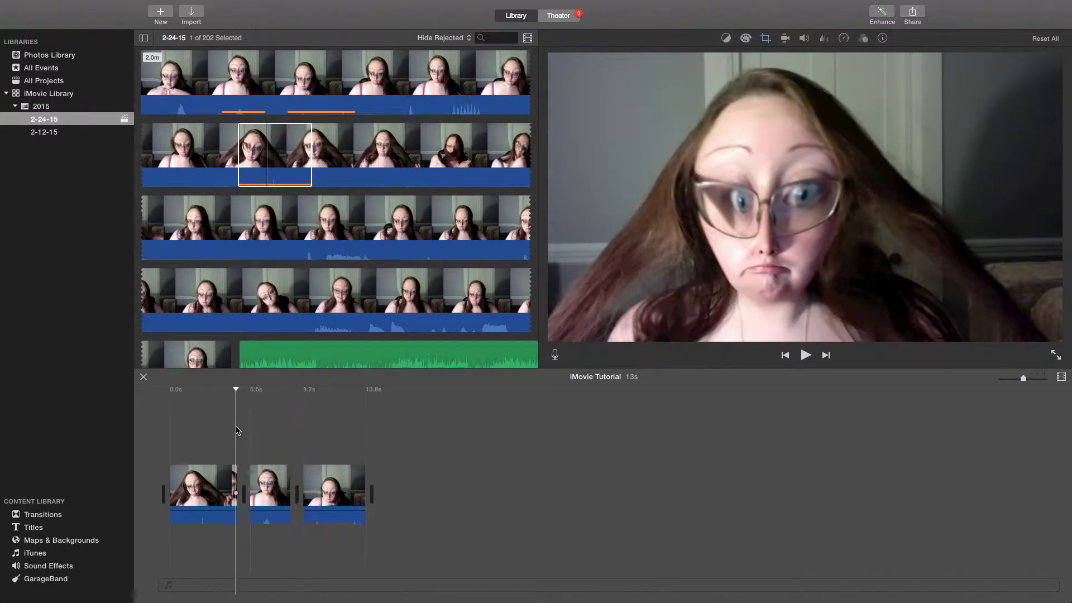
{"action": "key", "text": "space"}
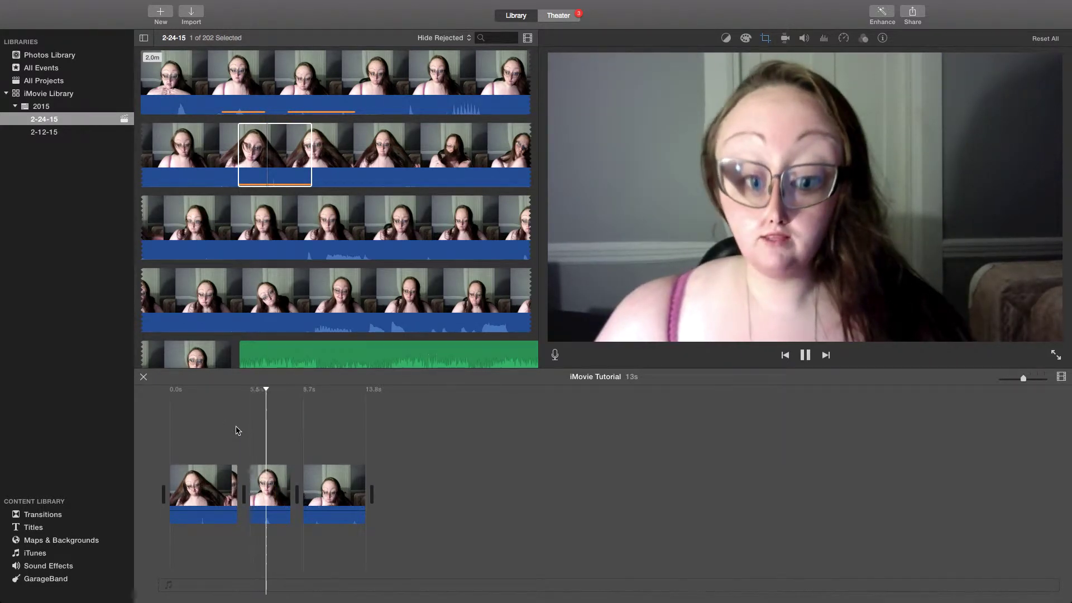
{"action": "left_click", "coordinate": [156, 429]}
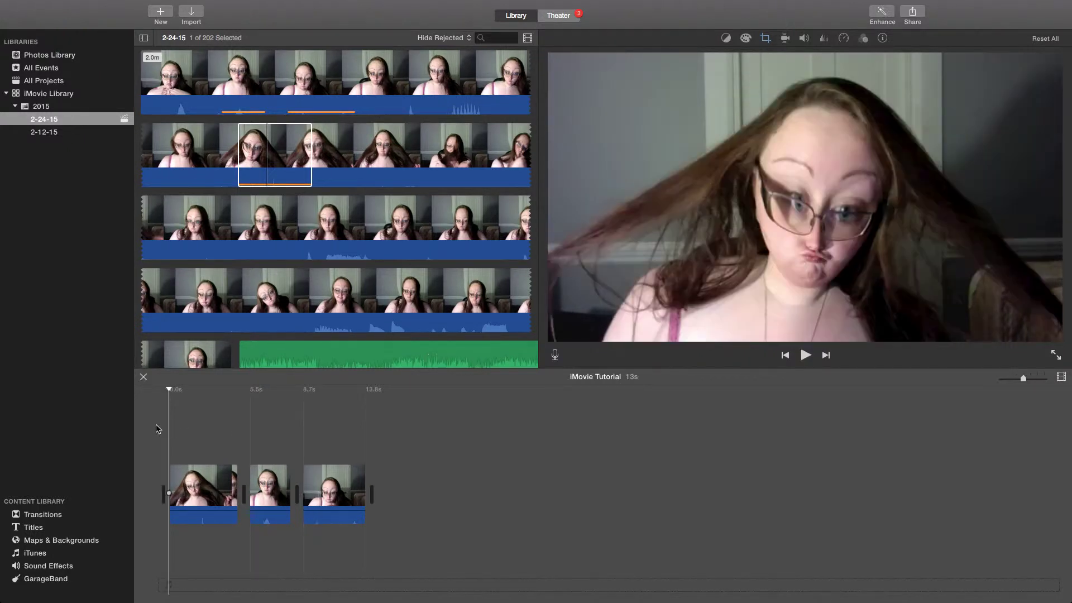
- Add a portion of about 9 seconds from the second half of the footage's third row to the end of the timeline
{"action": "left_click", "coordinate": [246, 223]}
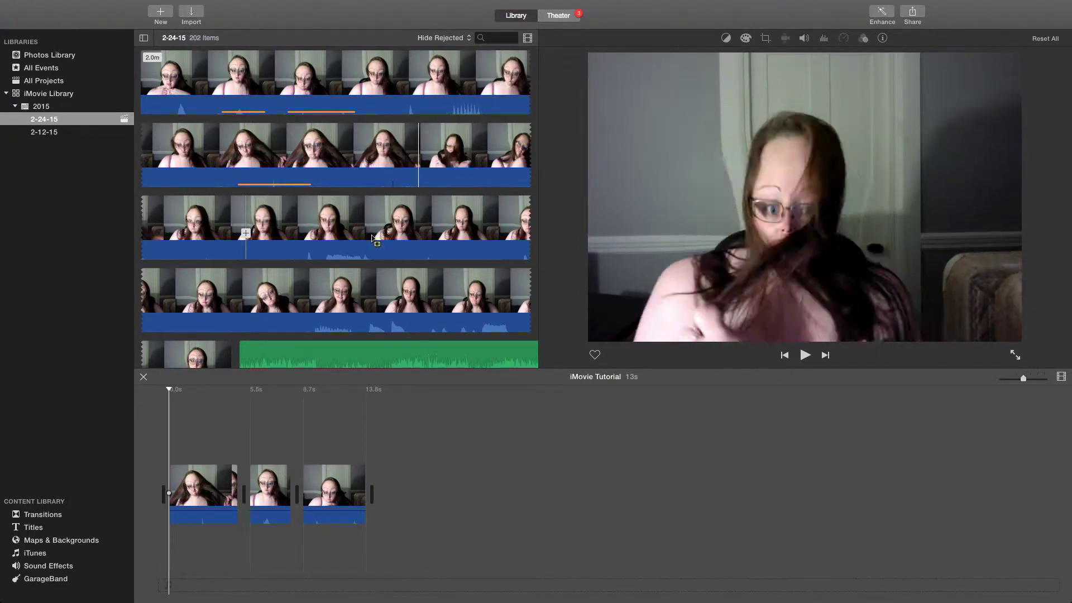
{"action": "left_click_drag", "start_coordinate": [374, 235], "coordinate": [490, 234]}
{"action": "left_click", "coordinate": [489, 233]}
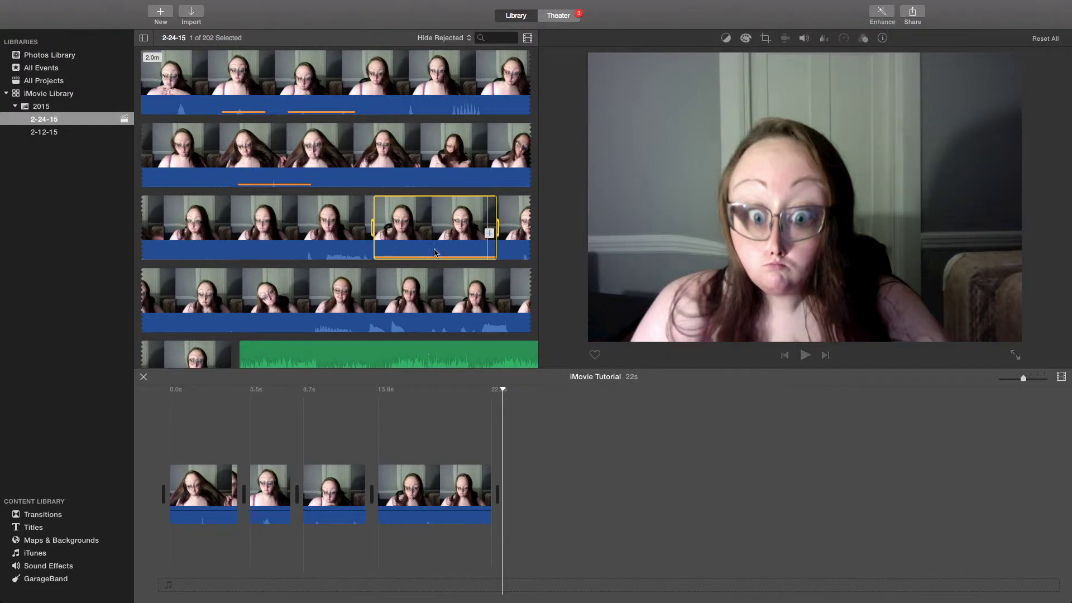
{"action": "scroll", "coordinate": [228, 232], "scroll_direction": "up", "scroll_amount": 6}
{"action": "scroll", "coordinate": [228, 232], "scroll_direction": "down", "scroll_amount": 6}
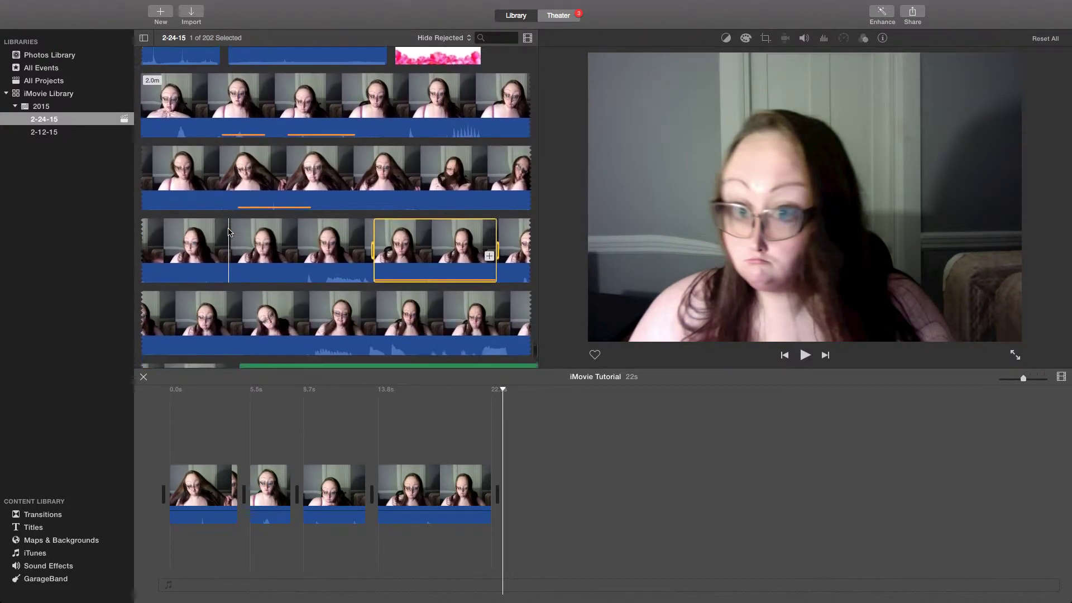
{"action": "left_click", "coordinate": [643, 404]}
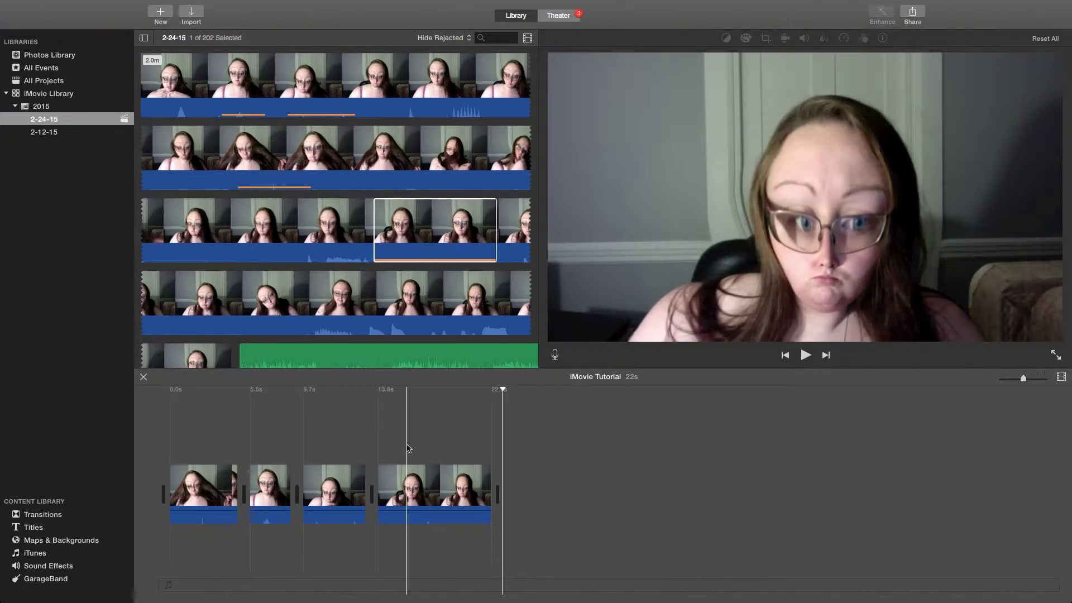
- Add an Organic Main title at the start of the timeline, before the first clip
{"action": "left_click", "coordinate": [30, 529]}
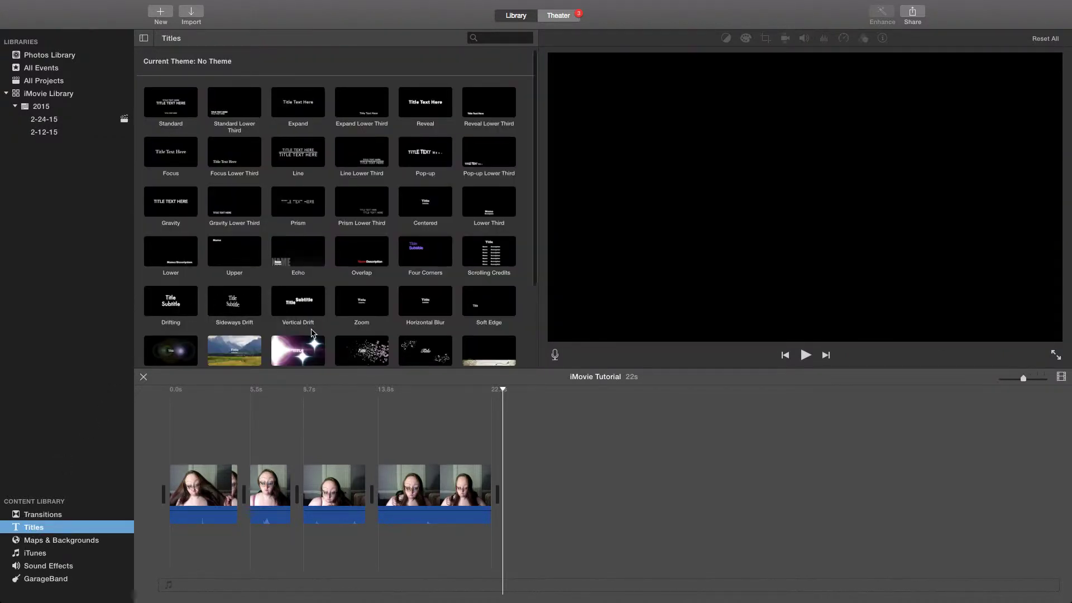
{"action": "scroll", "coordinate": [311, 333], "scroll_direction": "down", "scroll_amount": 3}
{"action": "left_click", "coordinate": [428, 295]}
{"action": "left_click_drag", "start_coordinate": [428, 294], "coordinate": [165, 497]}
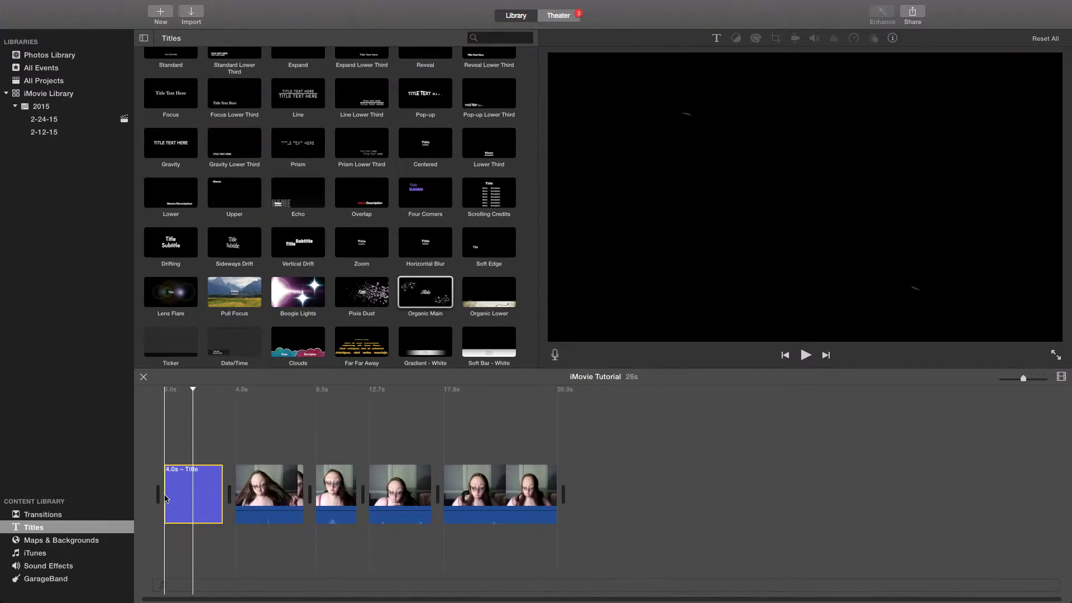
- Open the new title clip for editing and select its placeholder text
{"action": "left_click", "coordinate": [202, 490]}
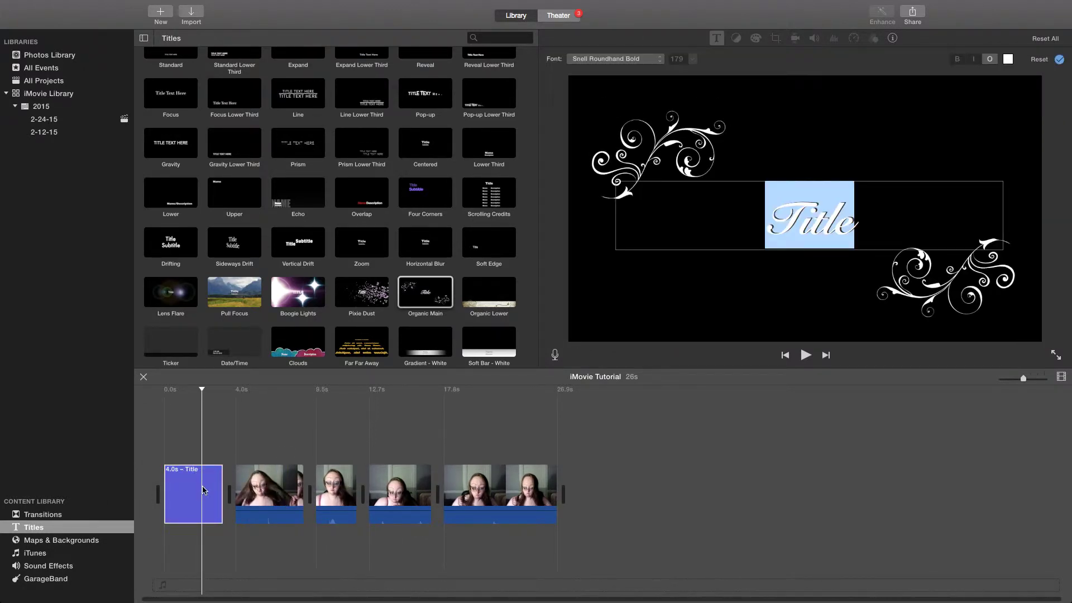
{"action": "left_click", "coordinate": [861, 216]}
{"action": "left_click_drag", "start_coordinate": [861, 216], "coordinate": [764, 216]}
{"action": "type", "text": "wehbfhdbfwebbf"}
{"action": "key", "text": "BackSpace"}
{"action": "key", "text": "BackSpace"}
{"action": "key", "text": "BackSpace"}
{"action": "key", "text": "BackSpace"}
{"action": "key", "text": "BackSpace"}
{"action": "key", "text": "BackSpace"}
{"action": "key", "text": "BackSpace"}
{"action": "key", "text": "BackSpace"}
{"action": "key", "text": "BackSpace"}
{"action": "key", "text": "BackSpace"}
{"action": "key", "text": "BackSpace"}
{"action": "key", "text": "BackSpace"}
{"action": "key", "text": "BackSpace"}
{"action": "key", "text": "BackSpace"}
- Enter iMovie Tutorial as the title's text
{"action": "type", "text": "i"}
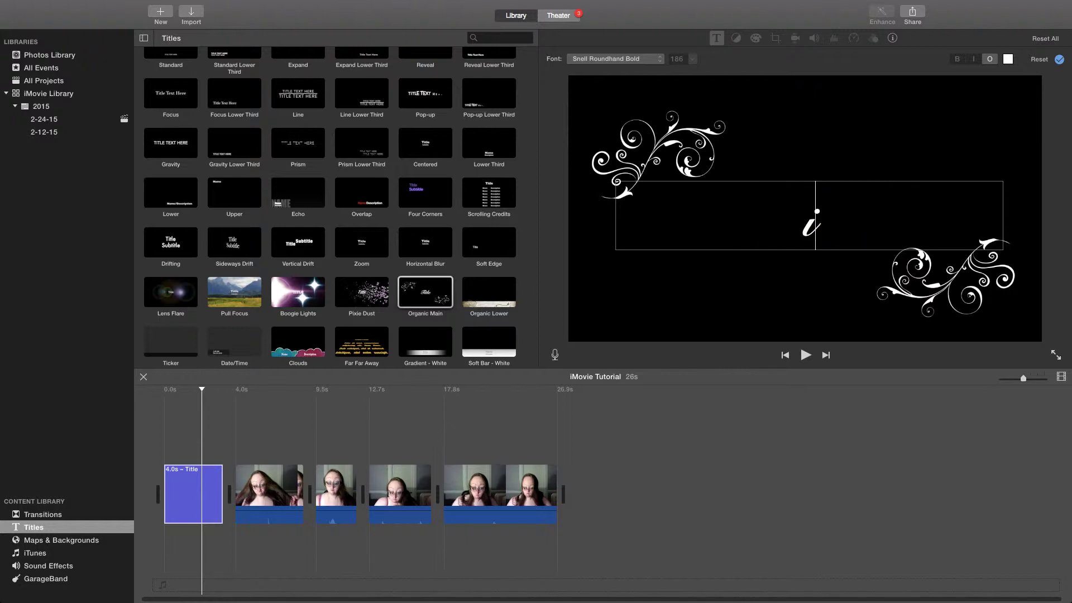
{"action": "type", "text": "Movie"}
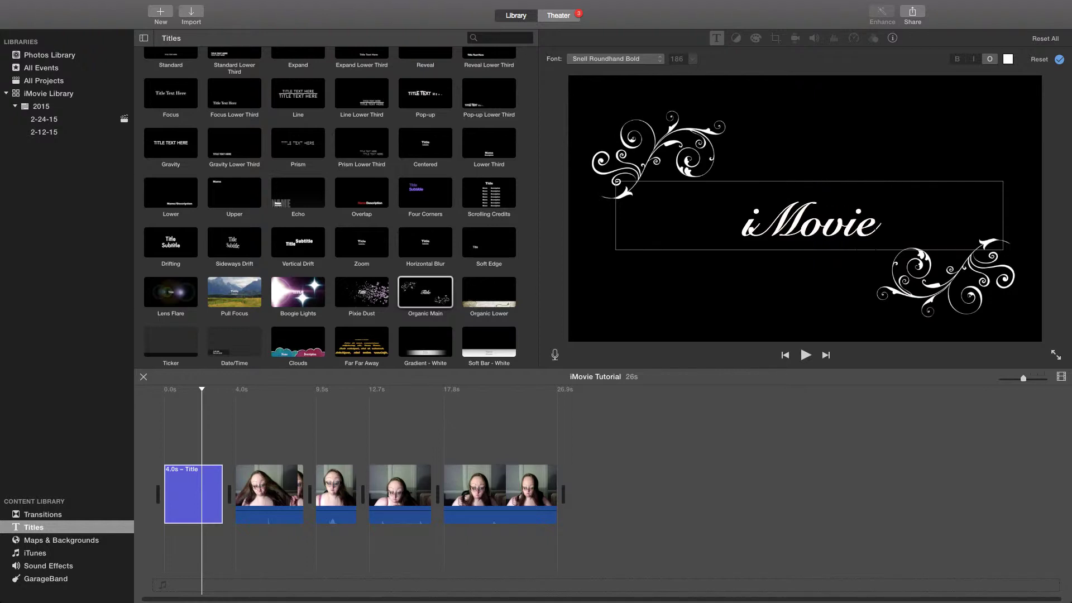
{"action": "type", "text": " tu"}
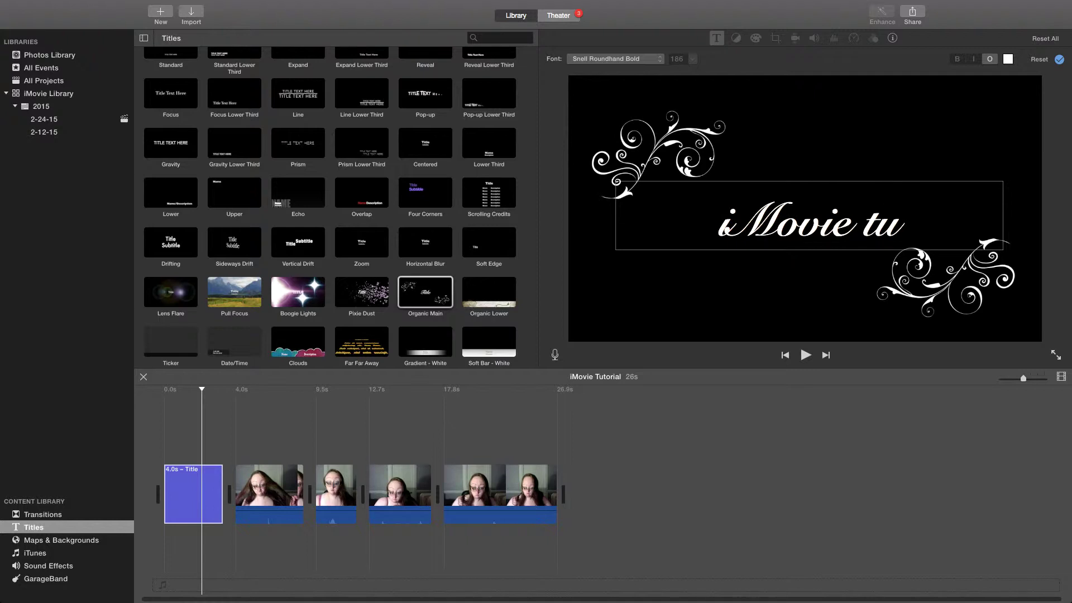
{"action": "key", "text": "BackSpace"}
{"action": "key", "text": "BackSpace"}
{"action": "type", "text": "Tut"}
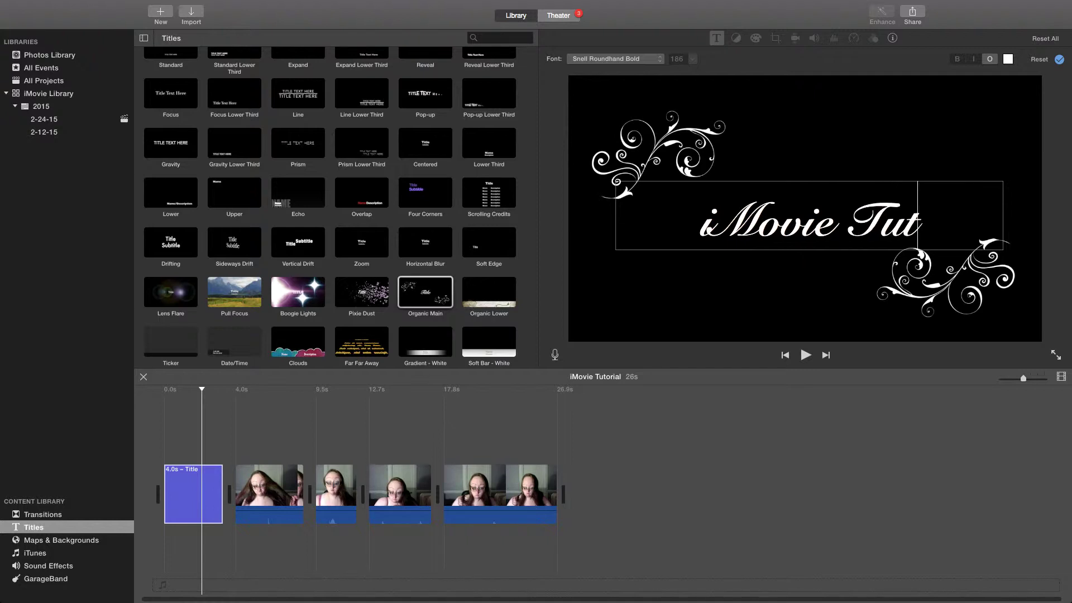
{"action": "type", "text": "orial"}
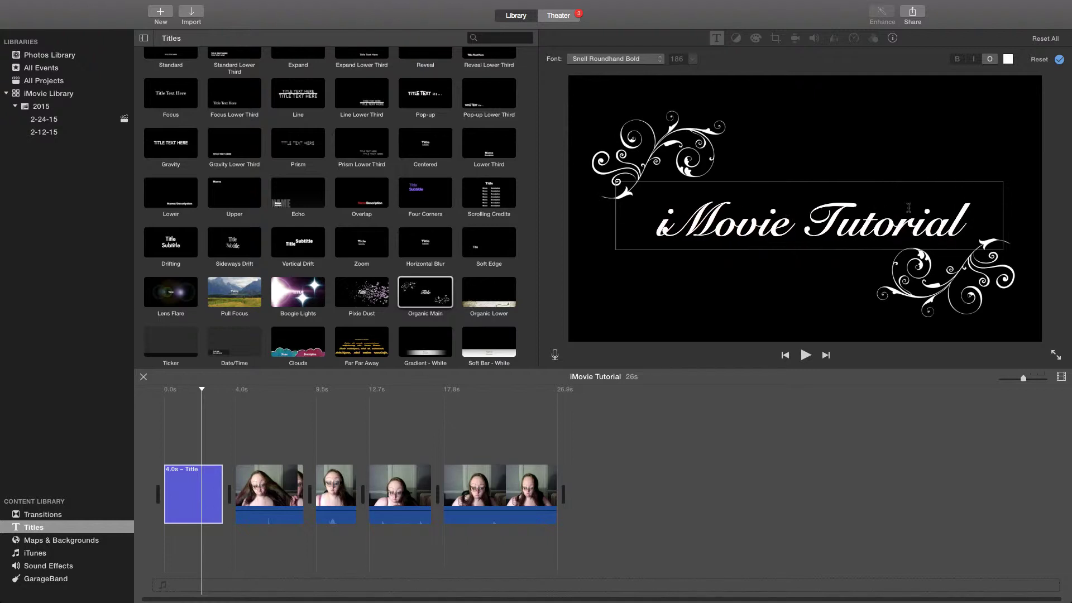
- Set the title text's font to Helvetica Neue Light, apply it, and reselect the whole text
{"action": "left_click_drag", "start_coordinate": [950, 218], "coordinate": [655, 224]}
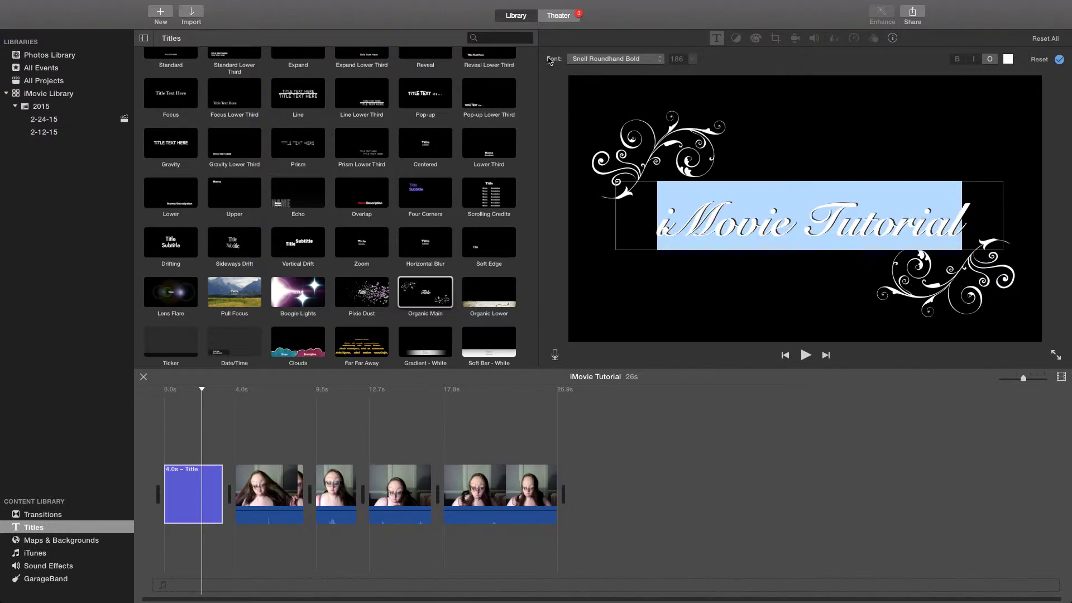
{"action": "left_click", "coordinate": [616, 61]}
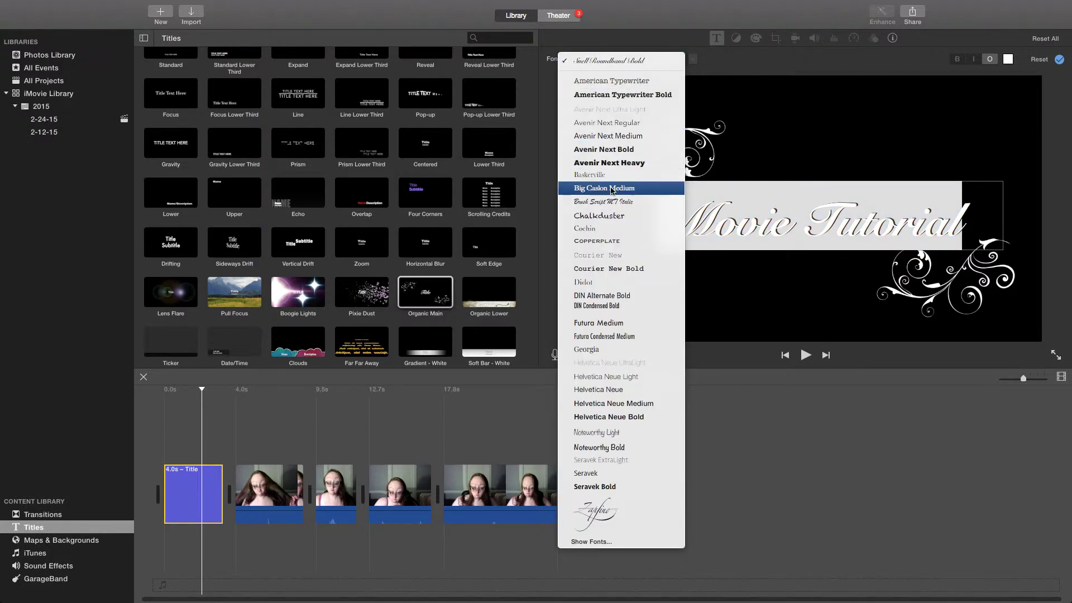
{"action": "left_click", "coordinate": [614, 377]}
{"action": "left_click", "coordinate": [740, 148]}
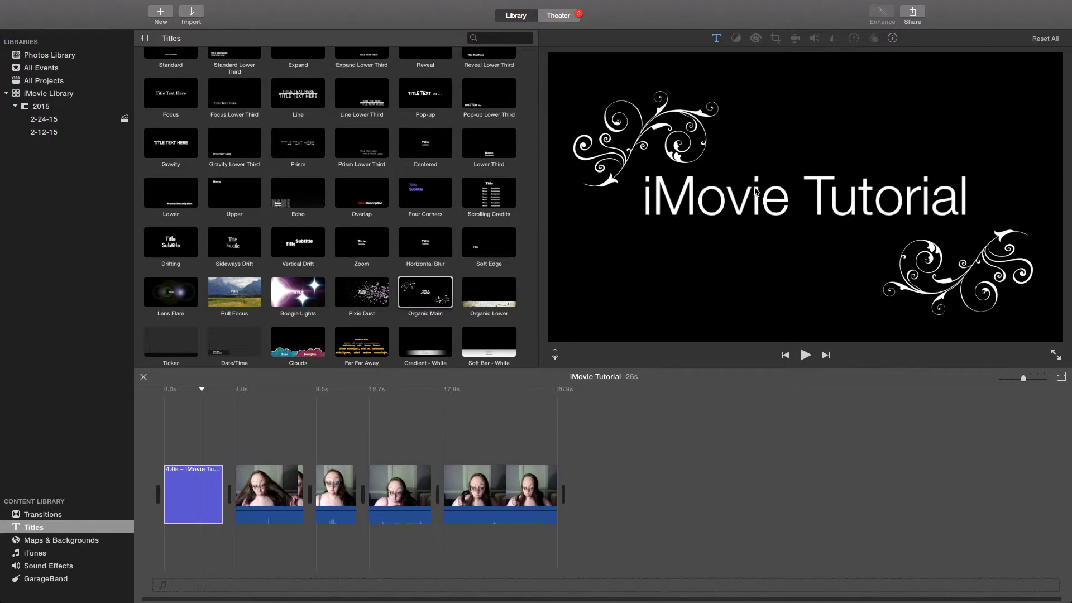
{"action": "double_click", "coordinate": [724, 191]}
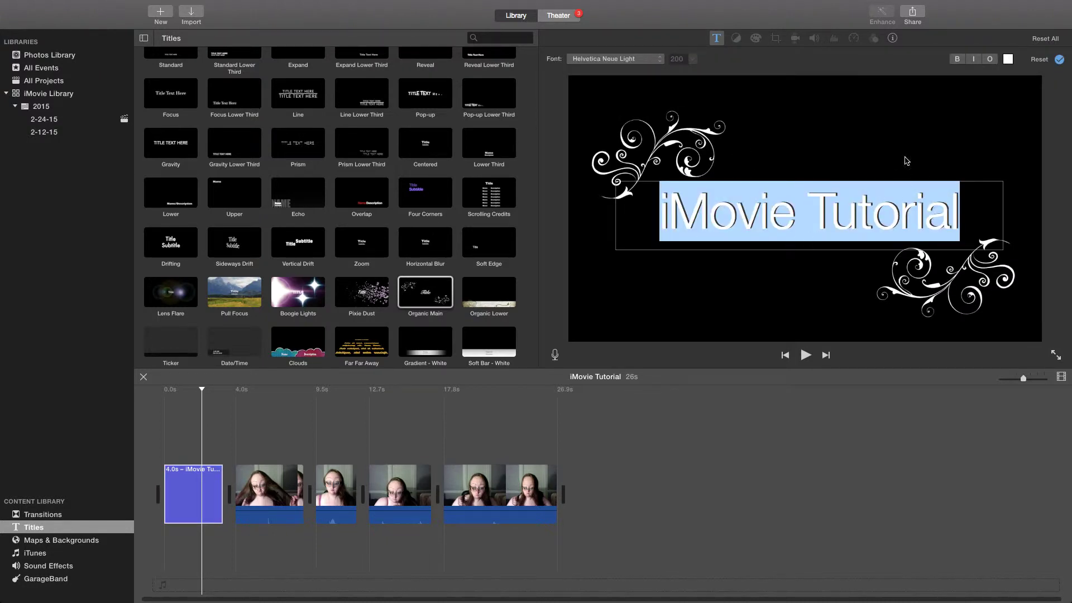
- Try bold, italic and outline styles on the title text, turning each one off again
{"action": "left_click", "coordinate": [956, 59]}
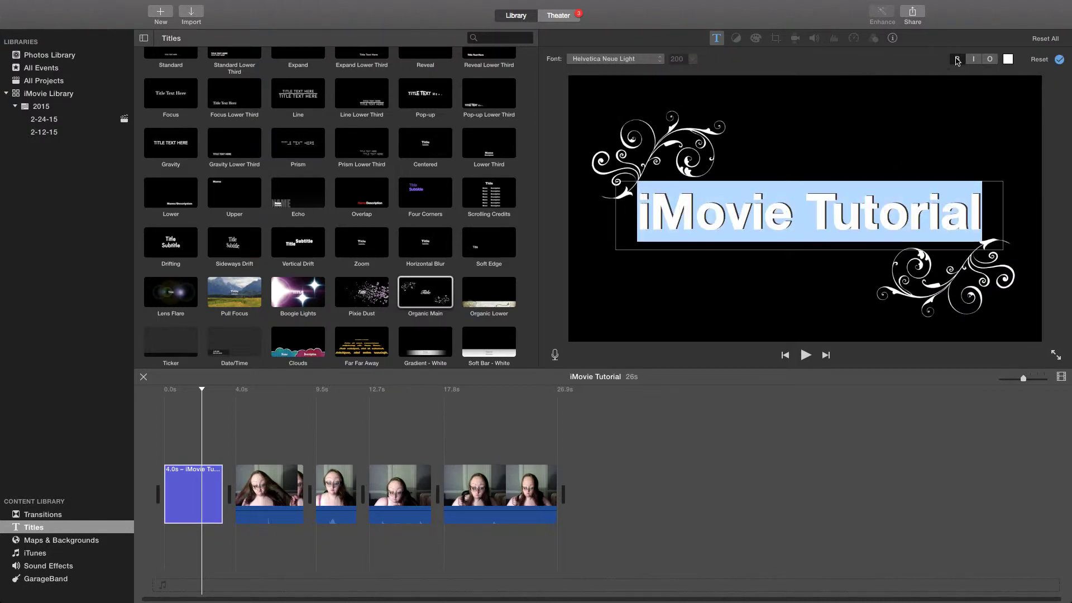
{"action": "left_click", "coordinate": [957, 60]}
{"action": "left_click", "coordinate": [972, 60]}
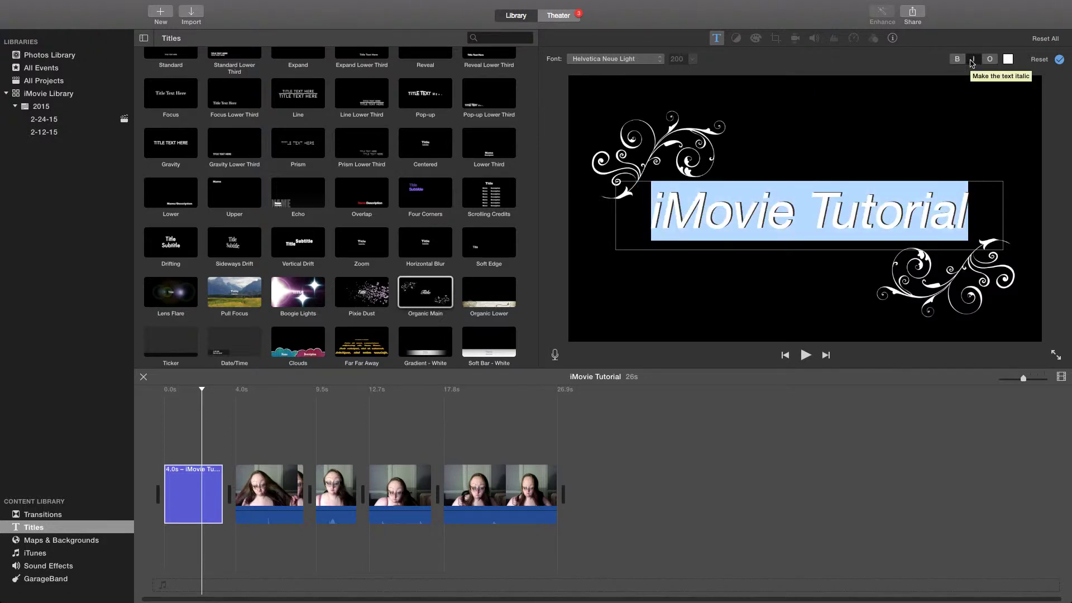
{"action": "left_click", "coordinate": [973, 59]}
{"action": "left_click", "coordinate": [989, 59]}
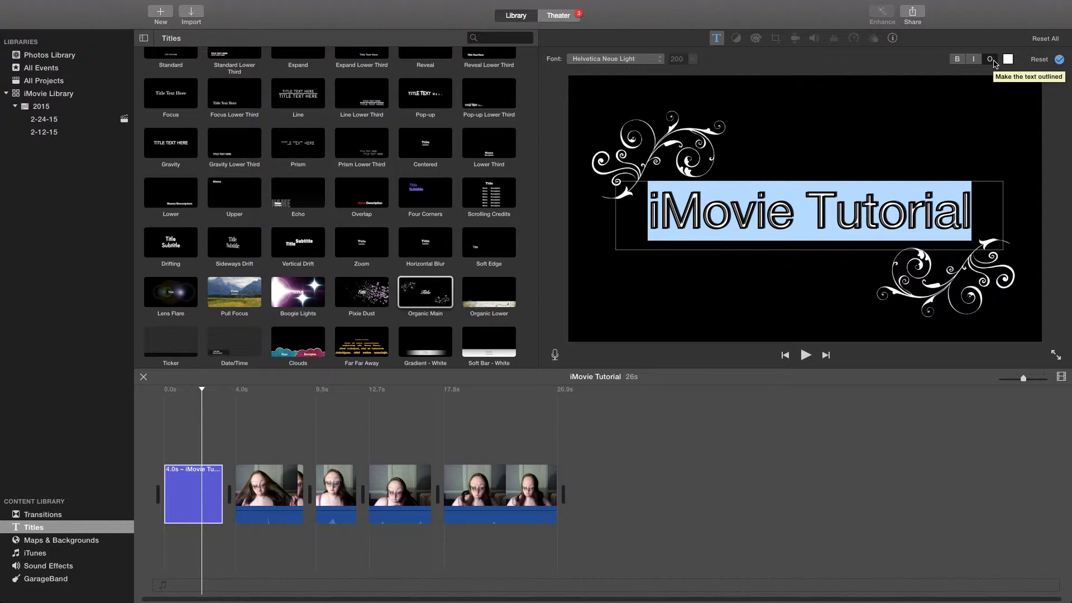
{"action": "left_click", "coordinate": [993, 61]}
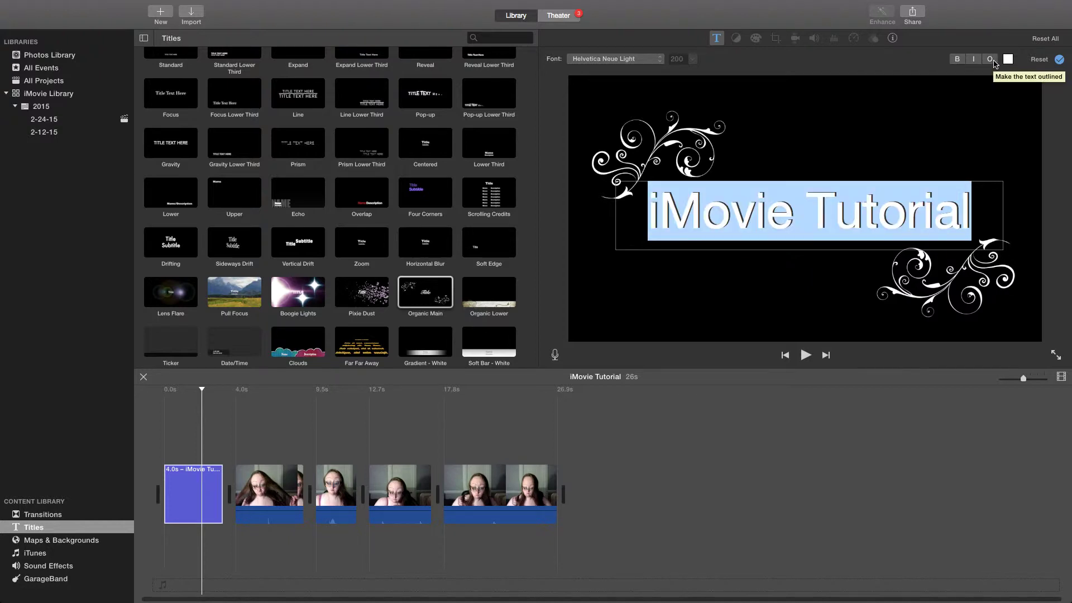
- Change the title text's color to a bright cyan and apply the title edit
{"action": "left_click", "coordinate": [1006, 60]}
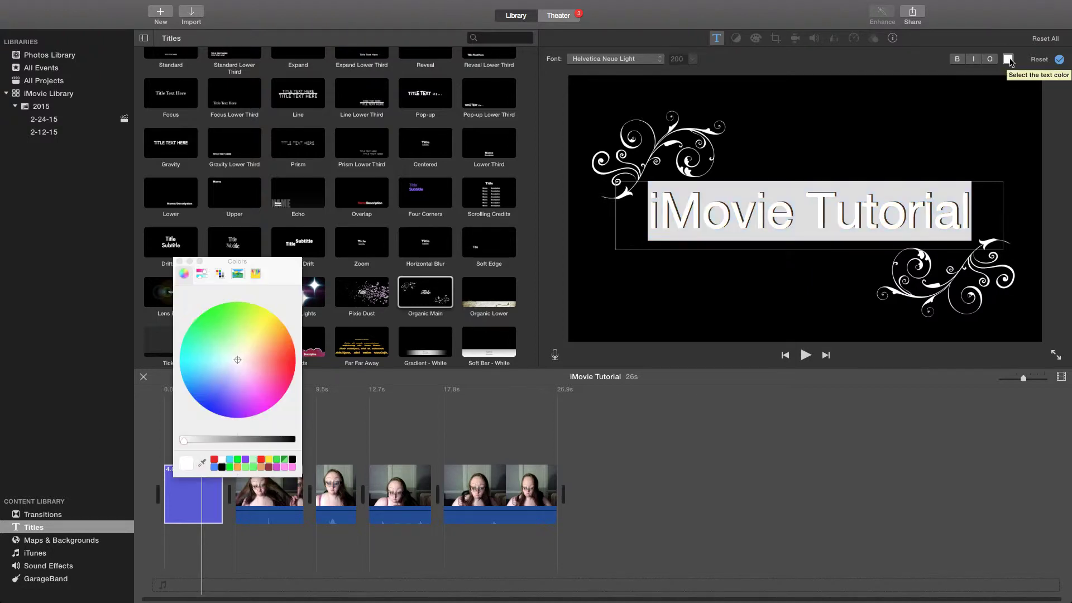
{"action": "left_click", "coordinate": [217, 331]}
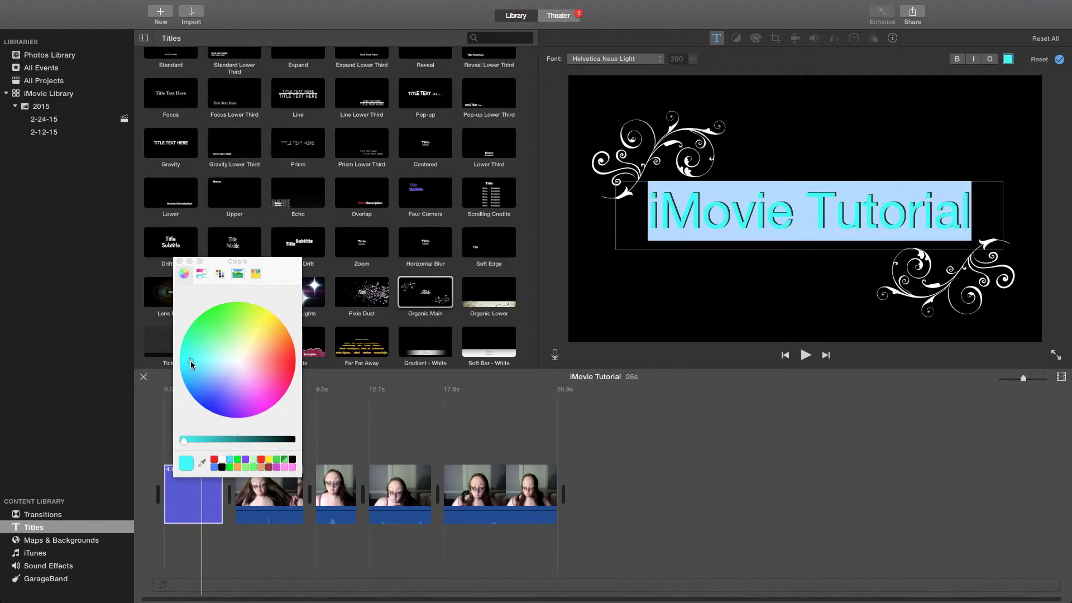
{"action": "left_click", "coordinate": [179, 261]}
{"action": "left_click", "coordinate": [634, 283]}
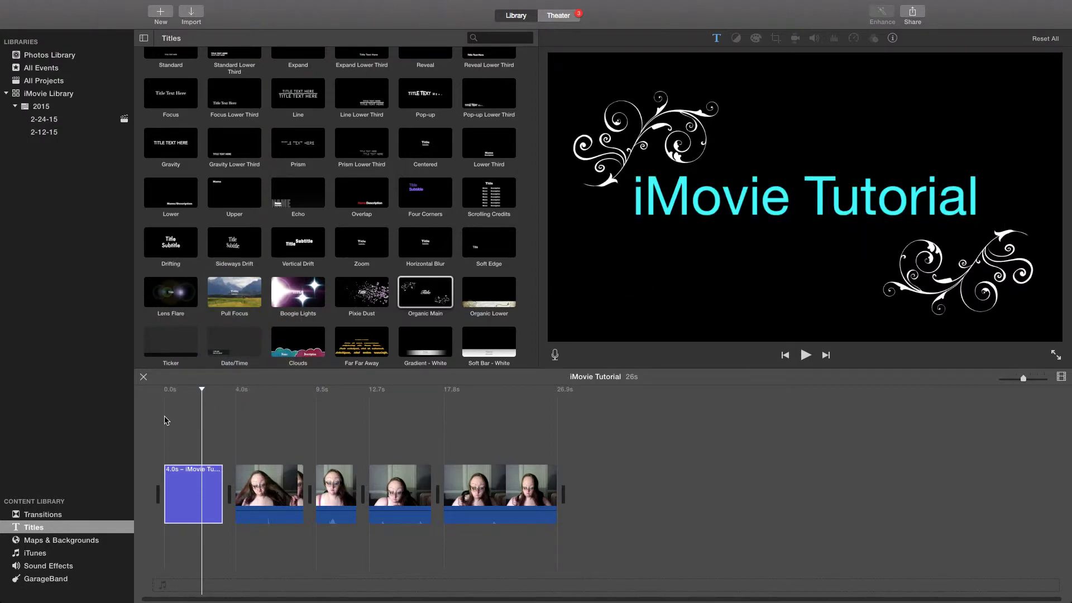
- Play the timeline from the beginning to review the title's animation, and stop on the title clip
{"action": "left_click", "coordinate": [145, 436]}
{"action": "key", "text": "space"}
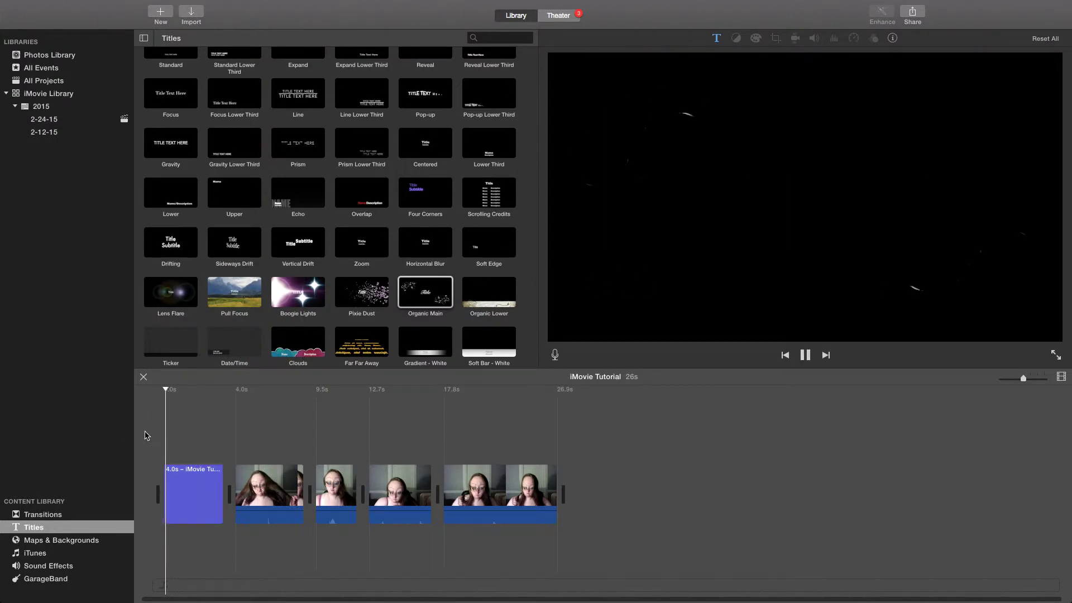
{"action": "double_click", "coordinate": [182, 490]}
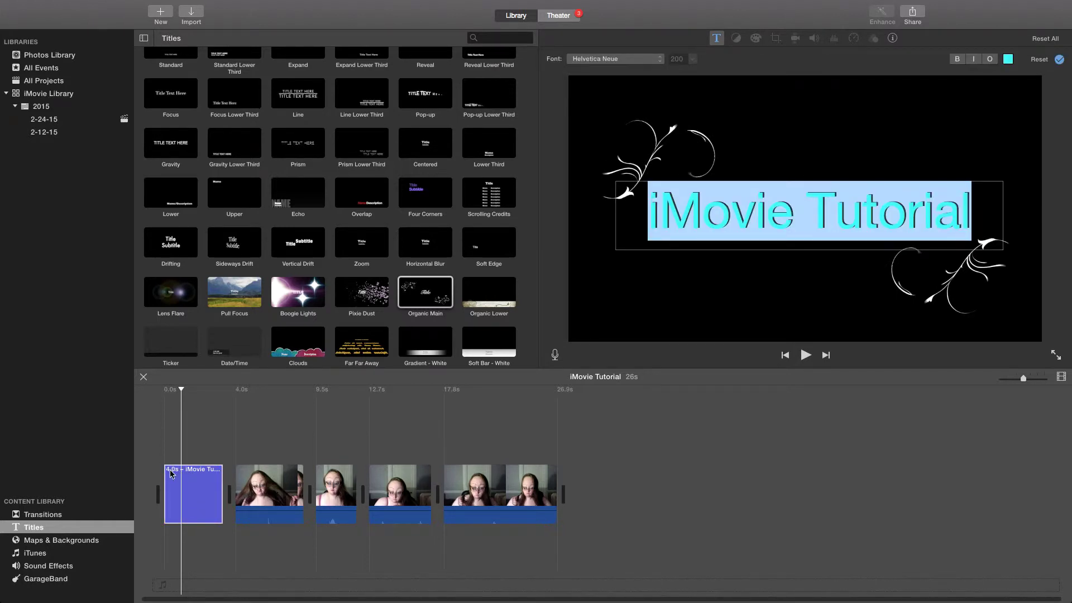
- Shorten the title clip to 2.0 seconds by trimming its end in the timeline
{"action": "left_click", "coordinate": [199, 489]}
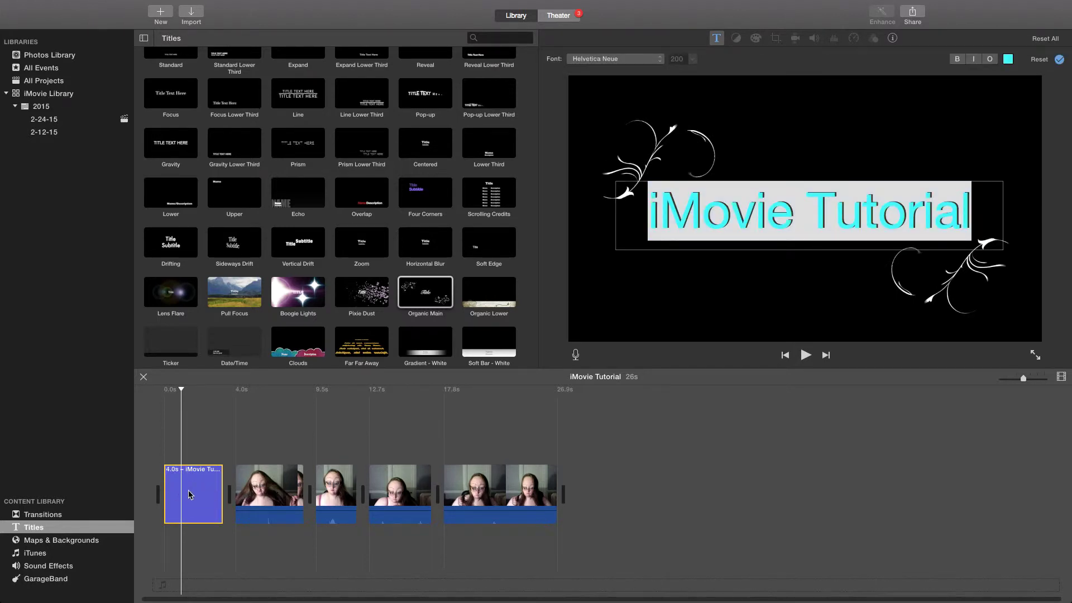
{"action": "left_click", "coordinate": [189, 494]}
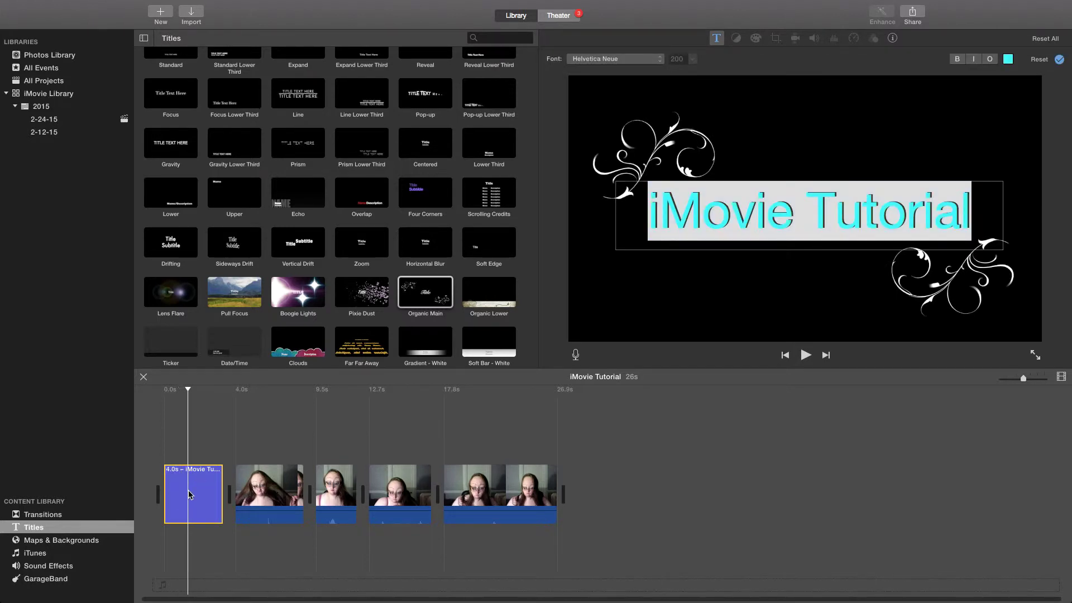
{"action": "left_click", "coordinate": [222, 488]}
{"action": "left_click_drag", "start_coordinate": [223, 490], "coordinate": [167, 489]}
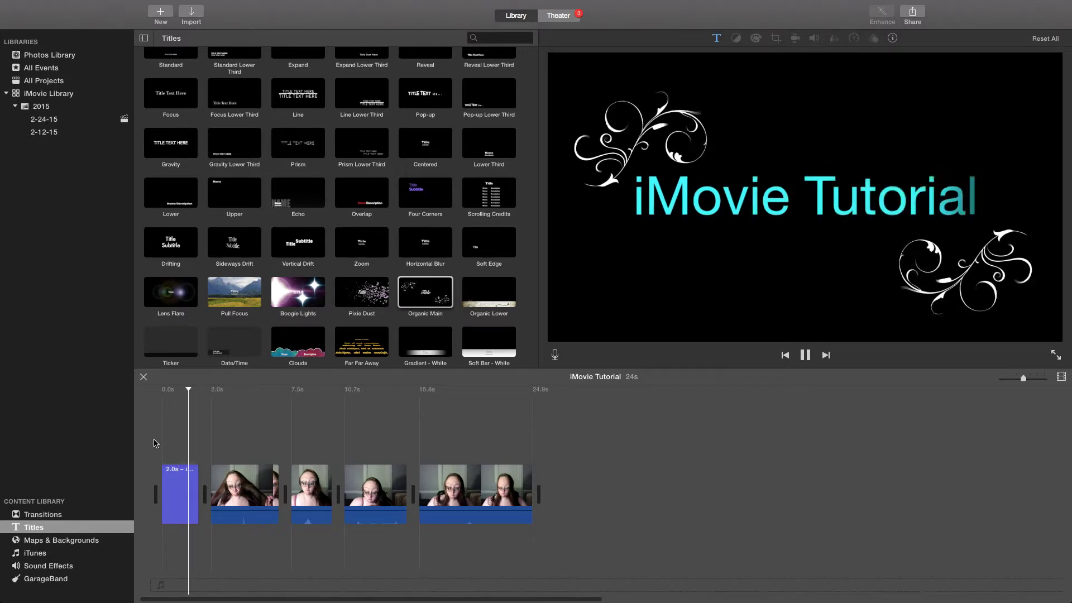
- Add the Upper title above the end of the third video clip and set its text to "OOPS!!!!!"
{"action": "left_click", "coordinate": [161, 443]}
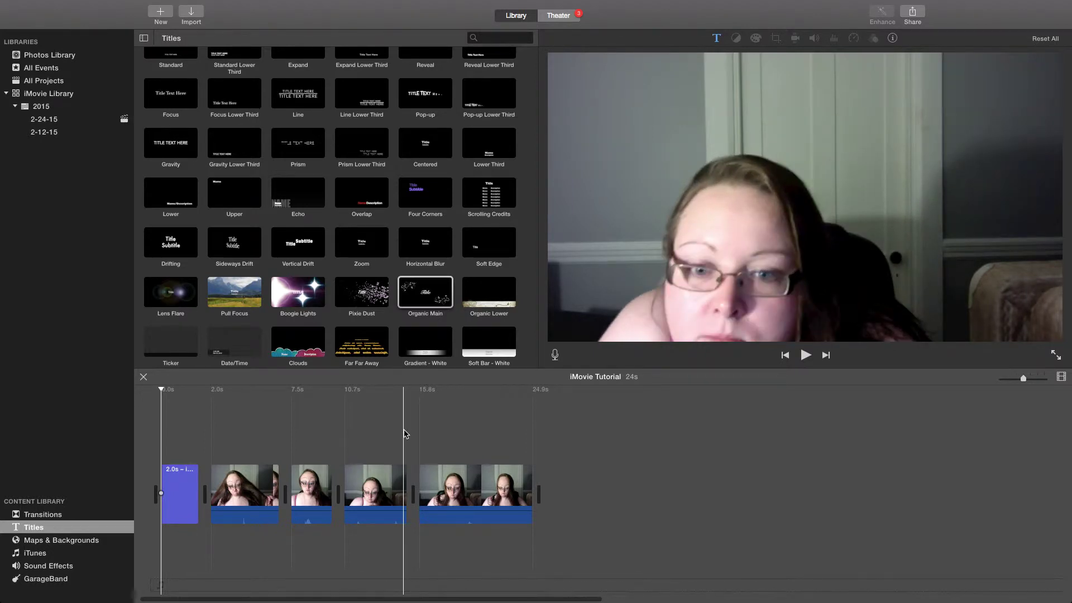
{"action": "left_click", "coordinate": [405, 434]}
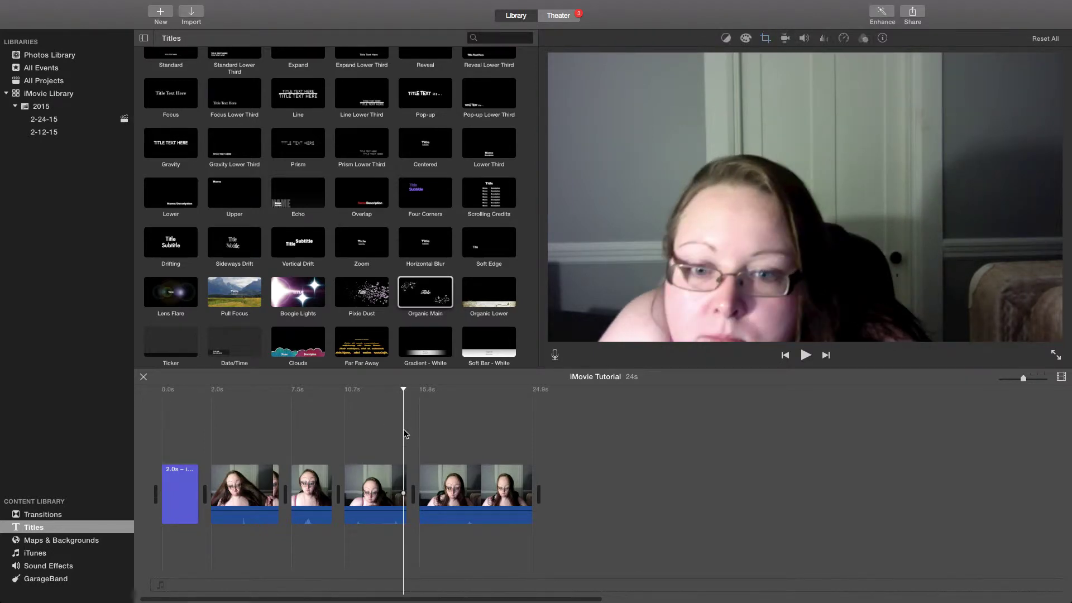
{"action": "scroll", "coordinate": [343, 181], "scroll_direction": "up", "scroll_amount": 2}
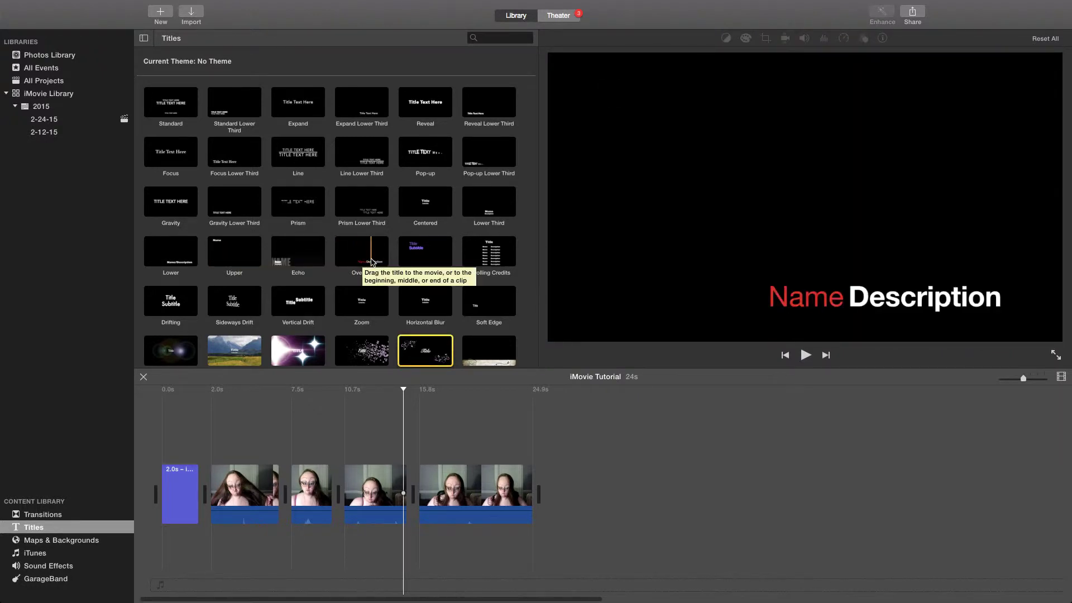
{"action": "left_click_drag", "start_coordinate": [231, 256], "coordinate": [403, 427]}
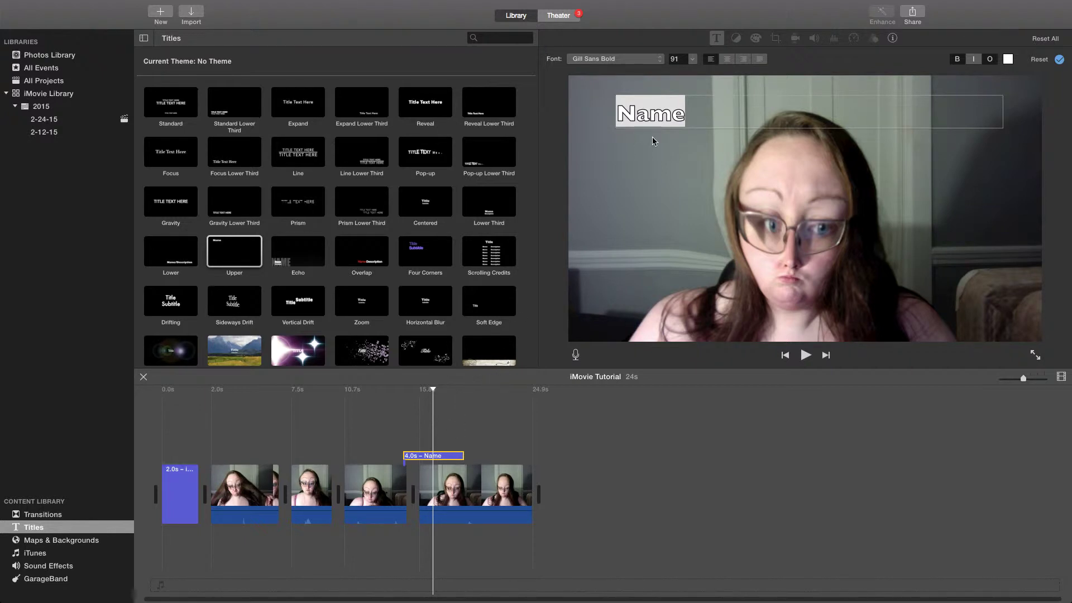
{"action": "left_click", "coordinate": [695, 118]}
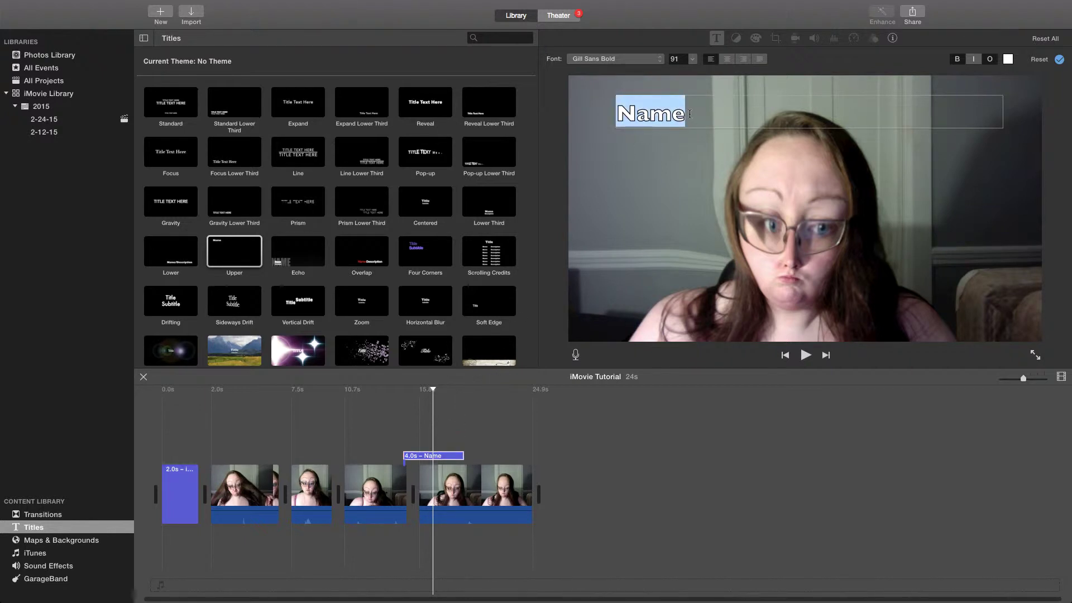
{"action": "type", "text": "OOPS!!!!!"}
{"action": "left_click", "coordinate": [661, 419]}
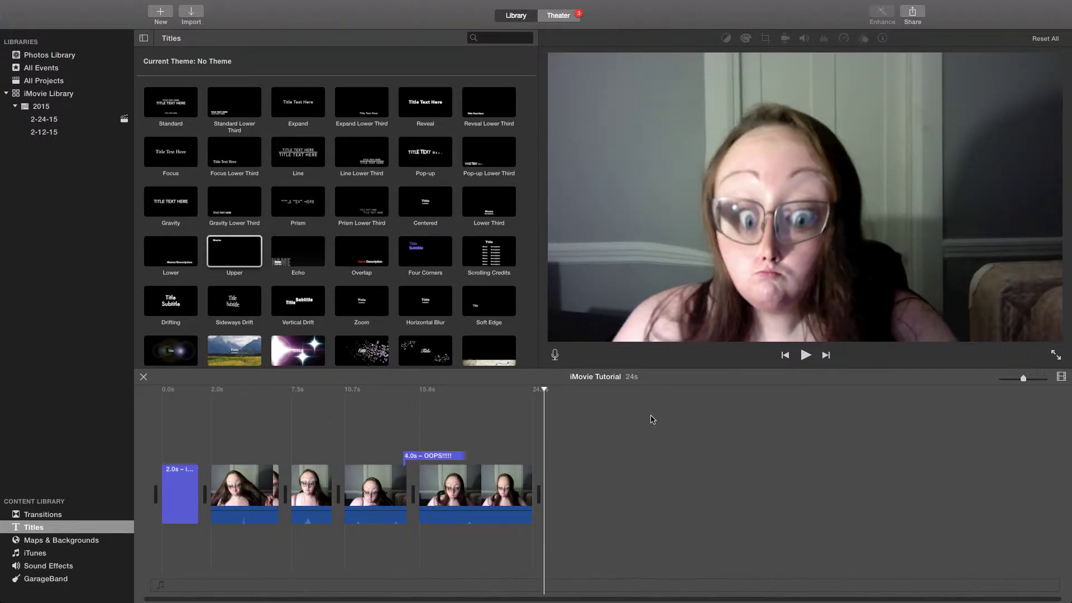
- Play back the OOPS!!!!! title over the footage and shorten it to 2.2 seconds by trimming its end
{"action": "left_click", "coordinate": [377, 439]}
{"action": "key", "text": "space"}
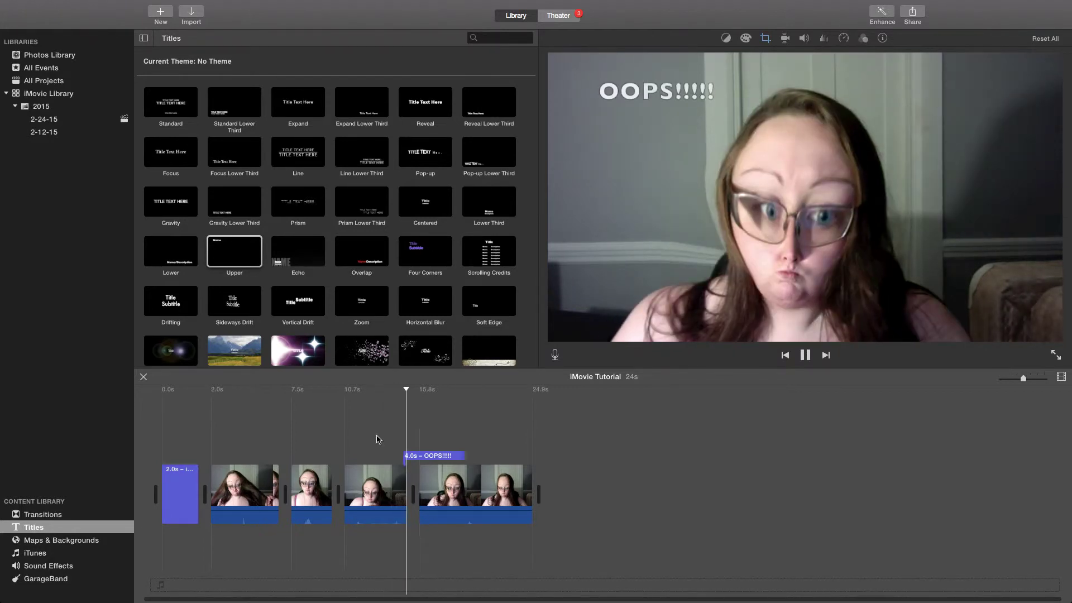
{"action": "double_click", "coordinate": [437, 456]}
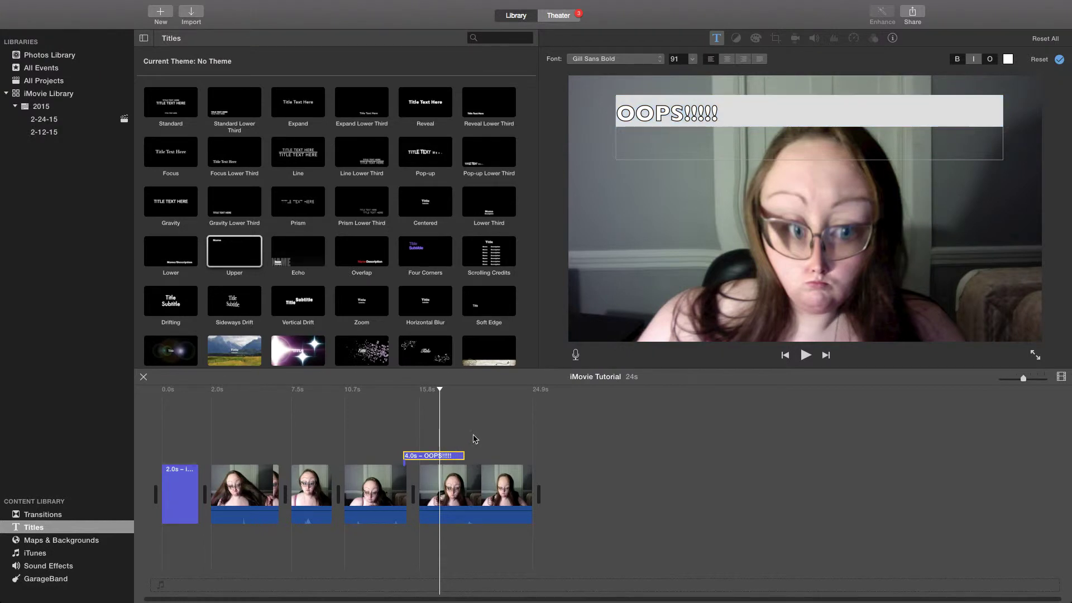
{"action": "left_click", "coordinate": [455, 457]}
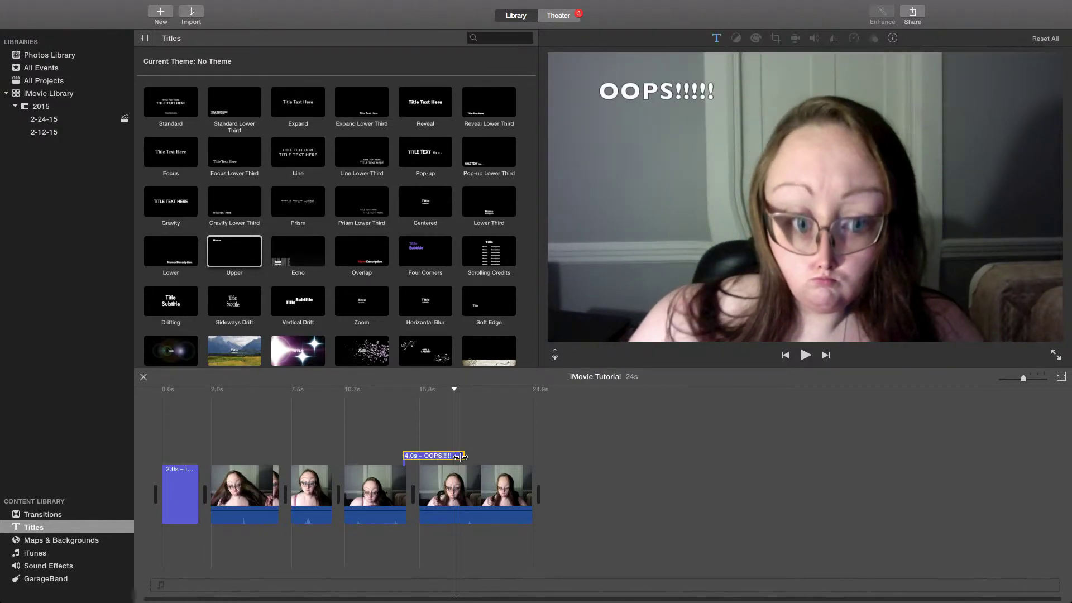
{"action": "left_click_drag", "start_coordinate": [456, 458], "coordinate": [440, 457]}
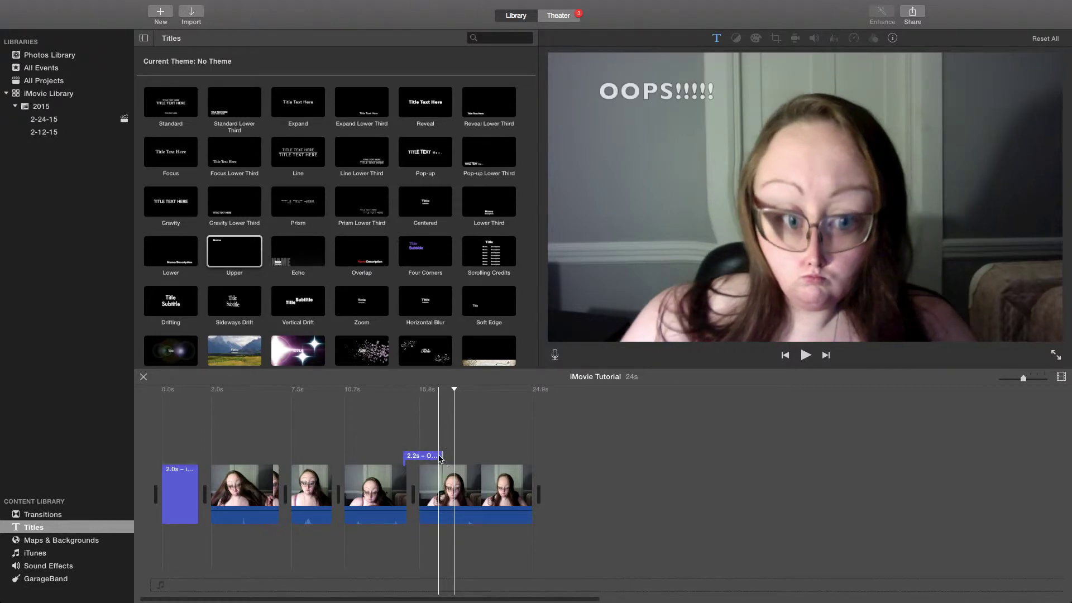
- Restyle the OOPS!!!!! title with pink outlined text in the Baskerville font
{"action": "left_click", "coordinate": [424, 456]}
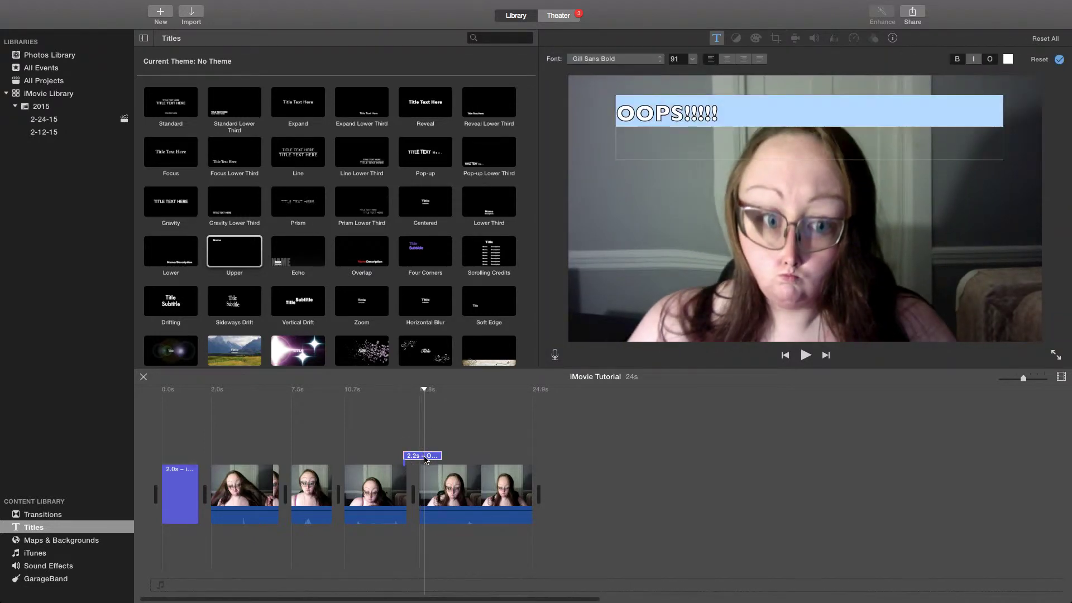
{"action": "left_click", "coordinate": [614, 59]}
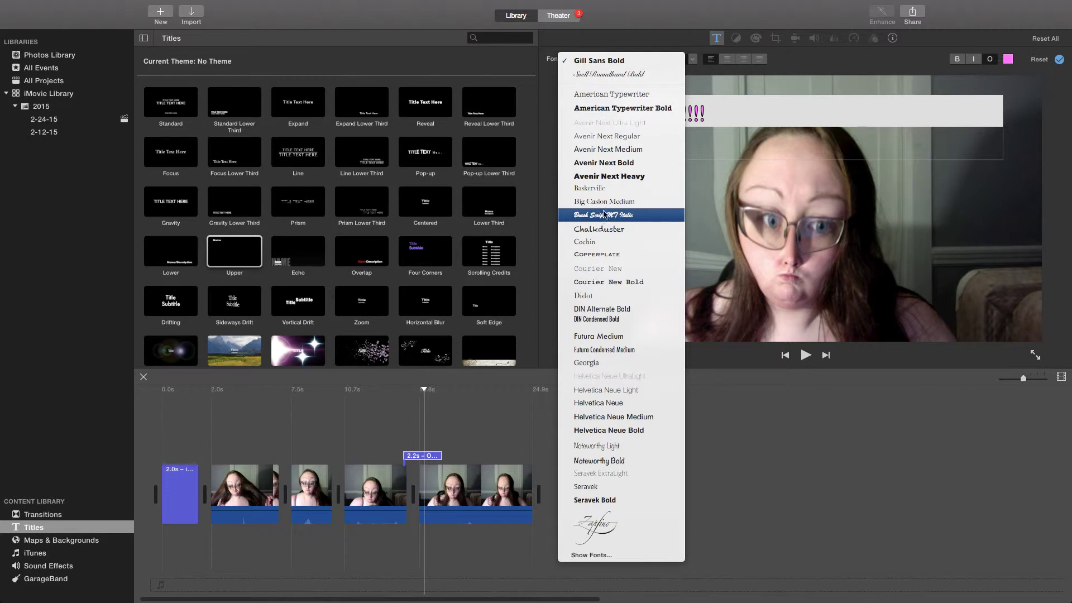
{"action": "left_click", "coordinate": [603, 188]}
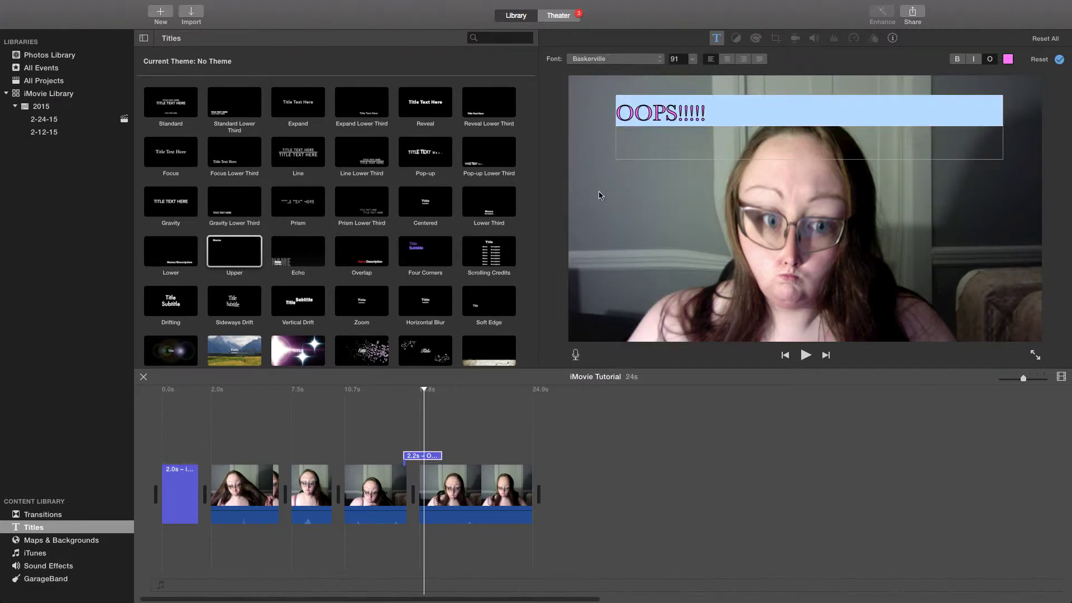
{"action": "left_click", "coordinate": [152, 423]}
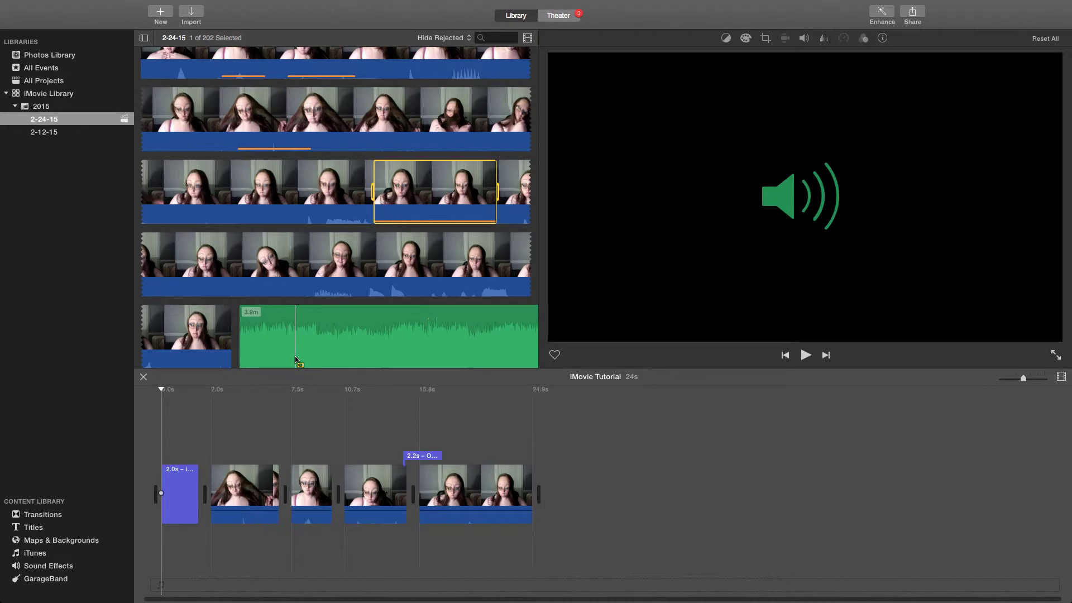
- Add about 2.6 minutes of the song Life of Riley from the 2-24-15 event beneath the clips, starting at the timeline's beginning
{"action": "scroll", "coordinate": [296, 335], "scroll_direction": "down", "scroll_amount": 3}
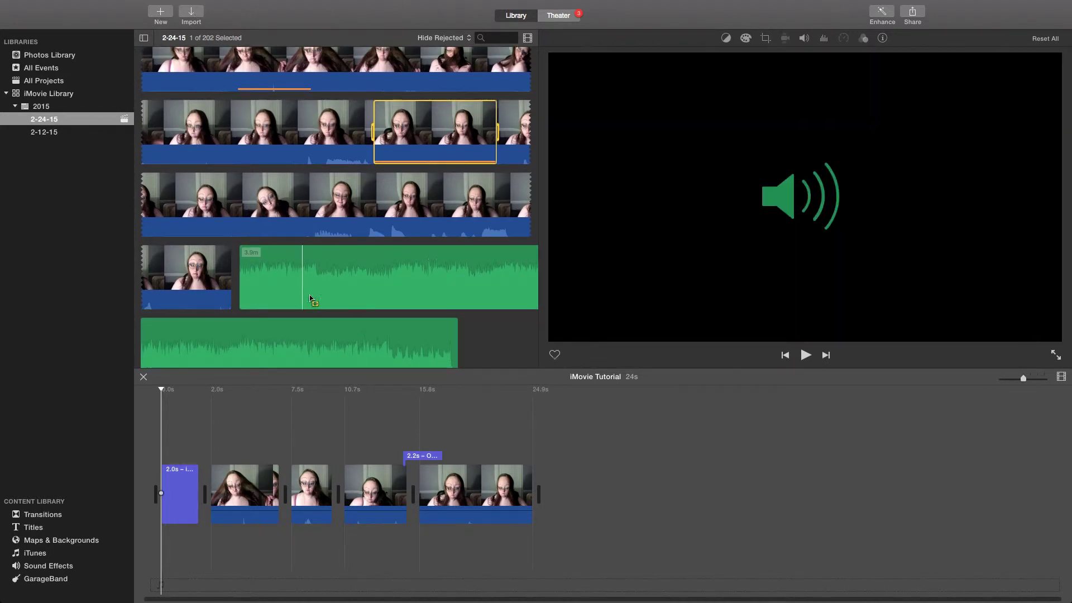
{"action": "scroll", "coordinate": [311, 306], "scroll_direction": "up", "scroll_amount": 2}
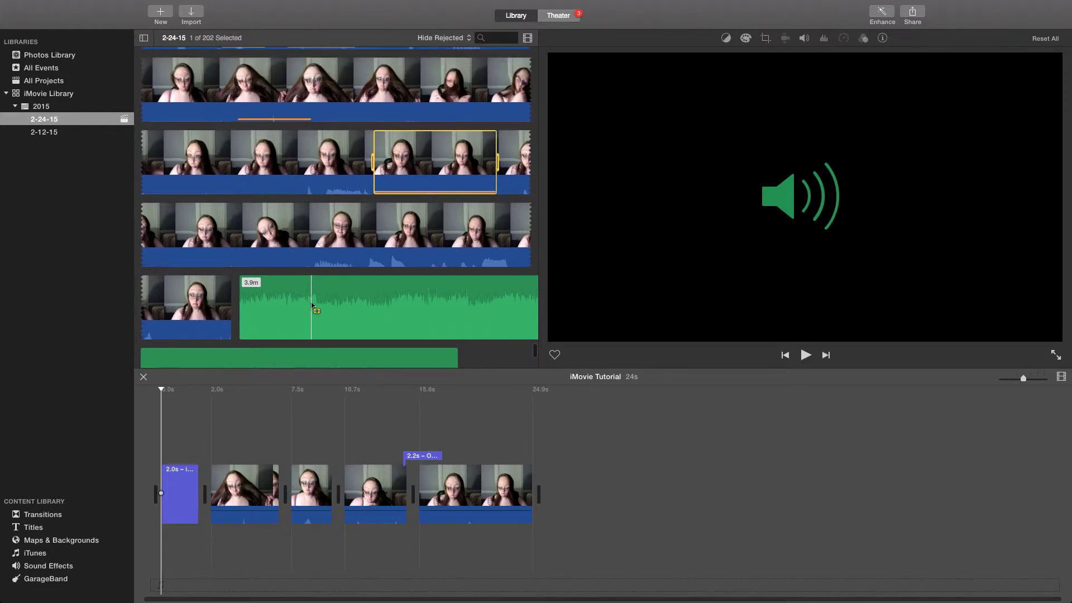
{"action": "left_click_drag", "start_coordinate": [272, 305], "coordinate": [490, 319]}
{"action": "left_click_drag", "start_coordinate": [371, 300], "coordinate": [162, 545]}
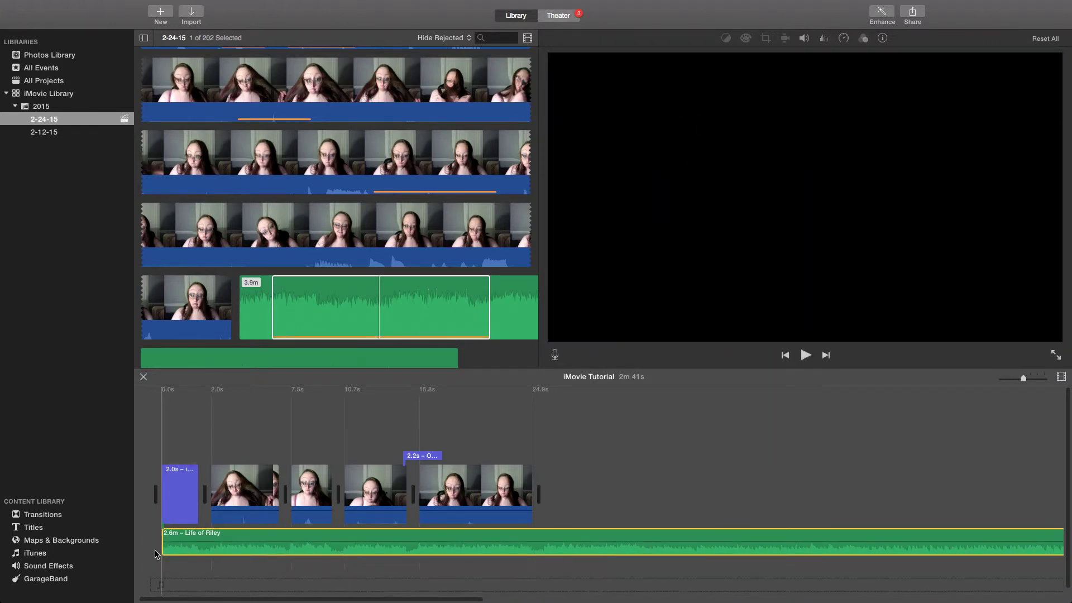
- Split the Life of Riley audio where the last video clip ends and delete the excess part
{"action": "scroll", "coordinate": [597, 532], "scroll_direction": "right", "scroll_amount": 5}
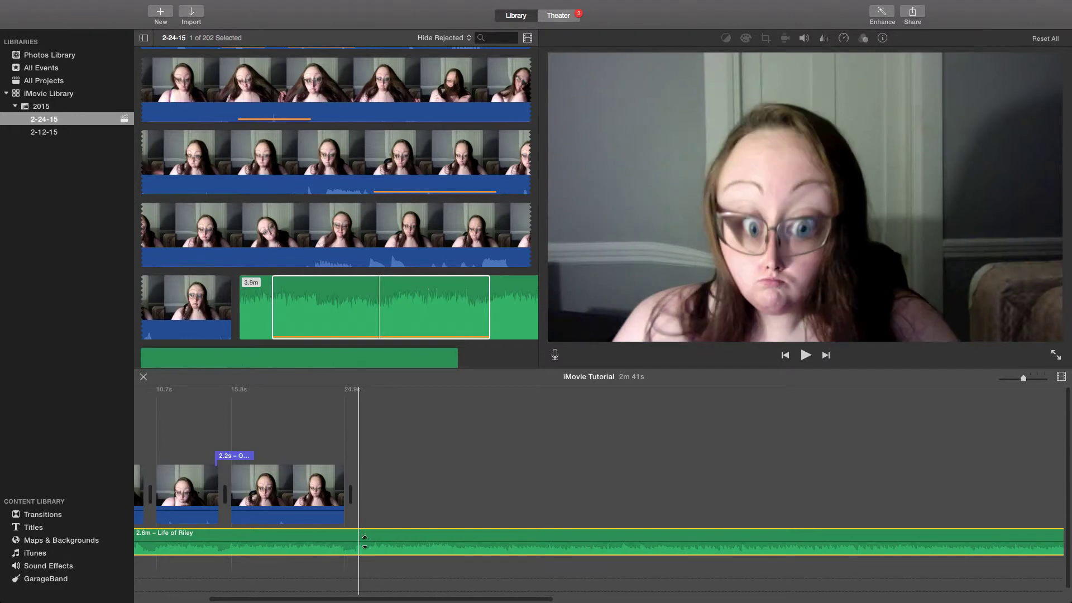
{"action": "scroll", "coordinate": [365, 541], "scroll_direction": "left", "scroll_amount": 3}
{"action": "scroll", "coordinate": [365, 541], "scroll_direction": "left", "scroll_amount": 2}
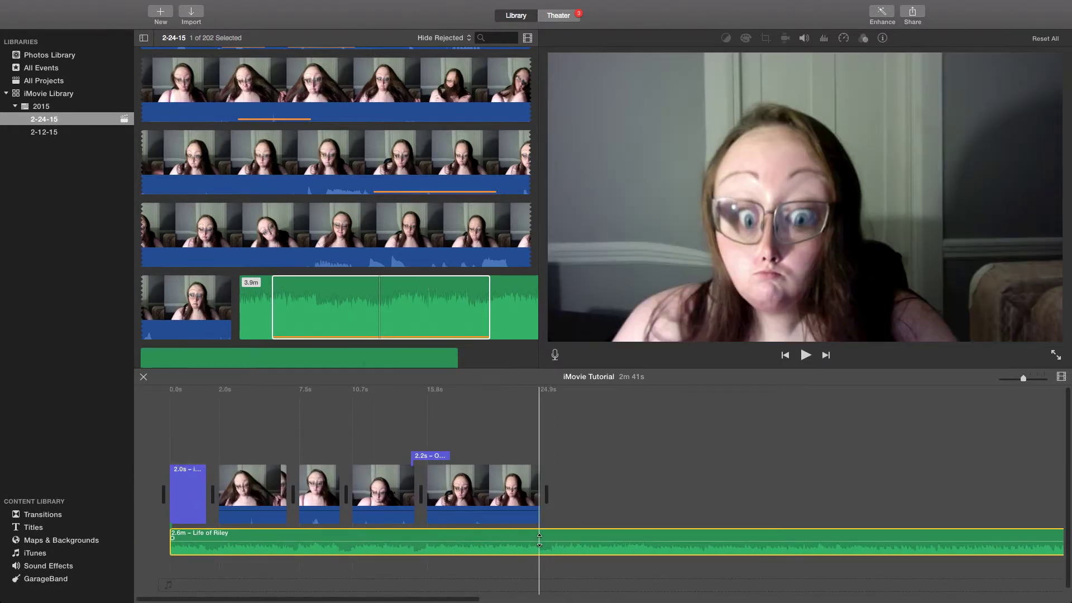
{"action": "left_click", "coordinate": [540, 541]}
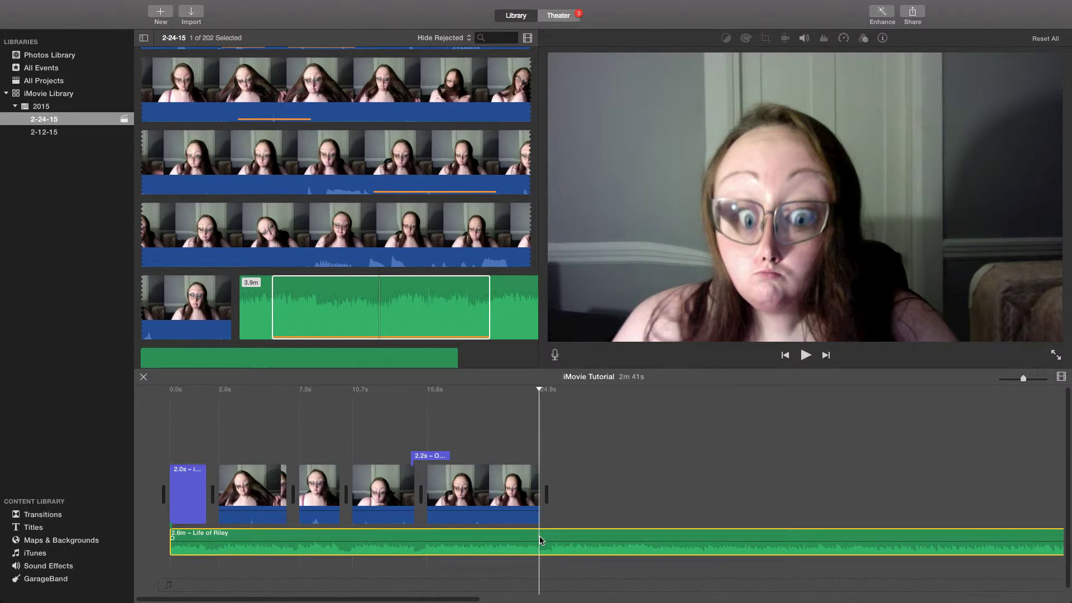
{"action": "right_click", "coordinate": [540, 539]}
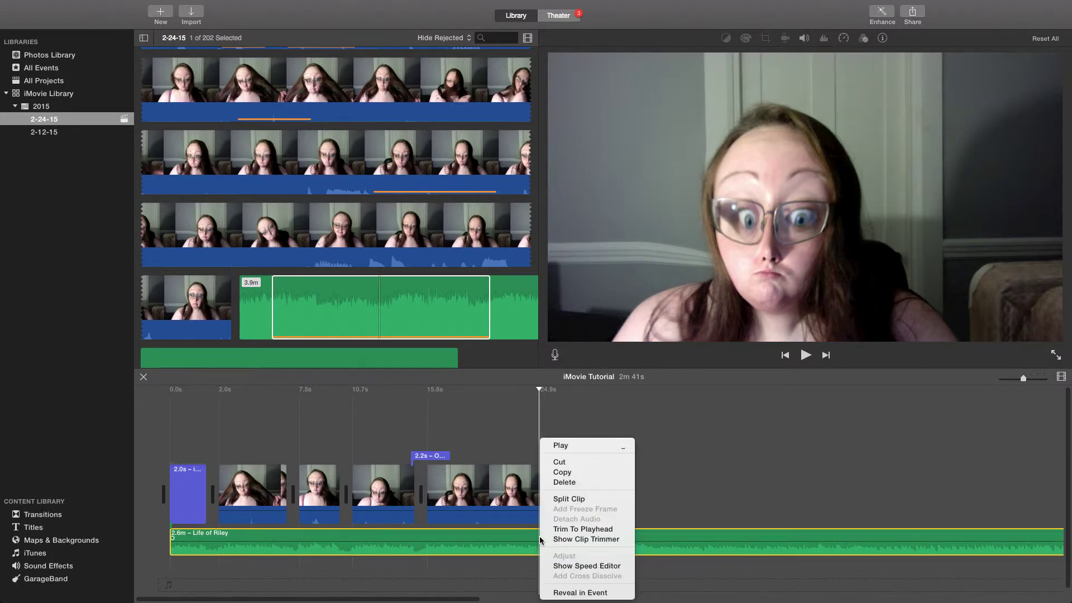
{"action": "left_click", "coordinate": [574, 499]}
{"action": "left_click", "coordinate": [607, 540]}
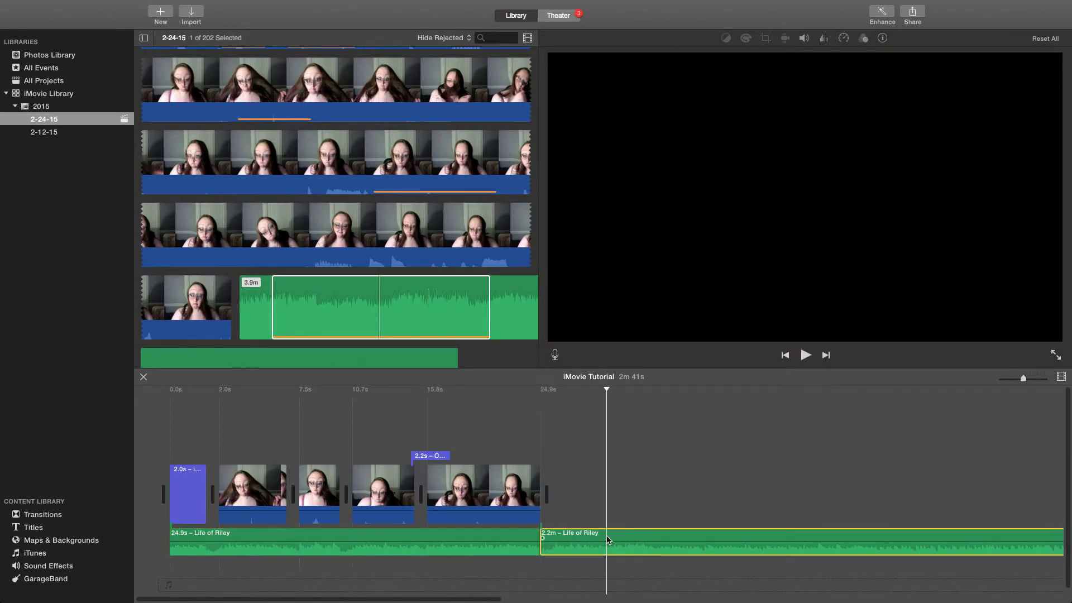
{"action": "left_click_drag", "start_coordinate": [629, 537], "coordinate": [695, 537]}
{"action": "key", "text": "Delete"}
- Play the movie from the beginning to check the background music, and stop the playback
{"action": "left_click", "coordinate": [158, 468]}
{"action": "key", "text": "space"}
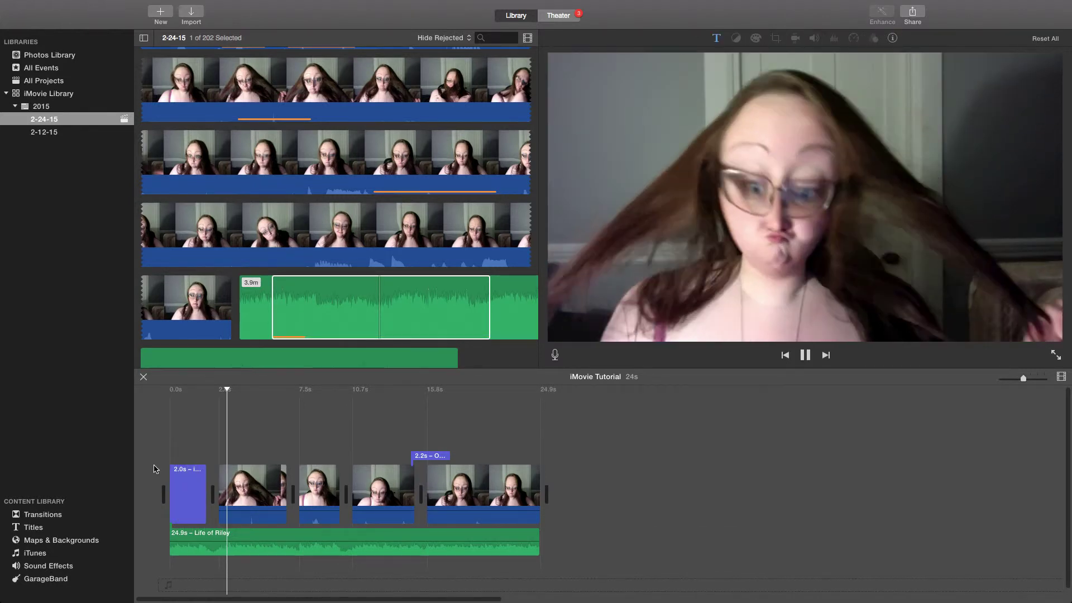
{"action": "left_click", "coordinate": [155, 469]}
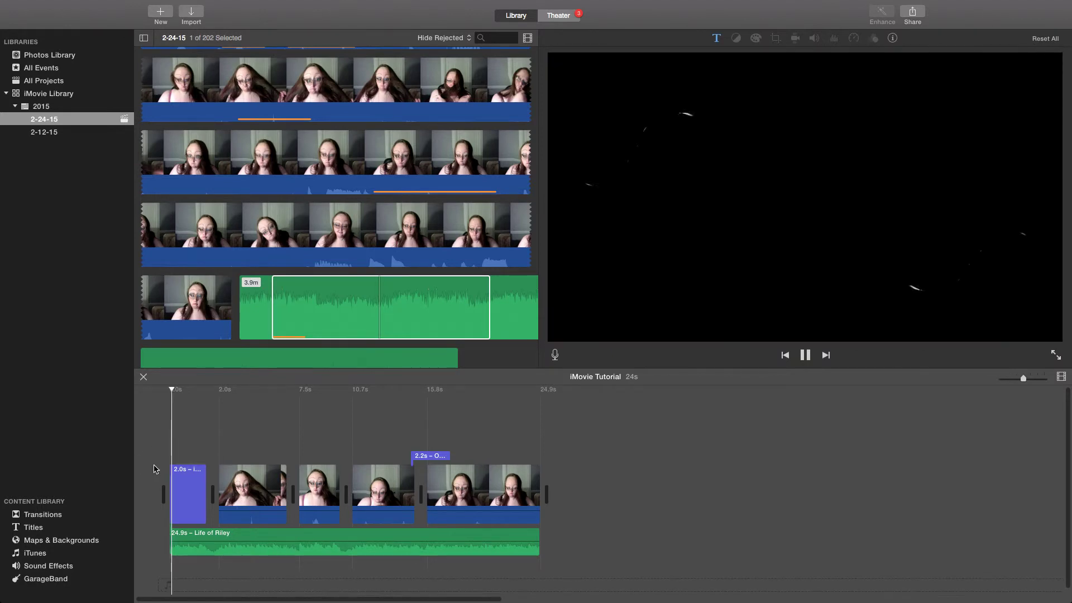
{"action": "key", "text": "space"}
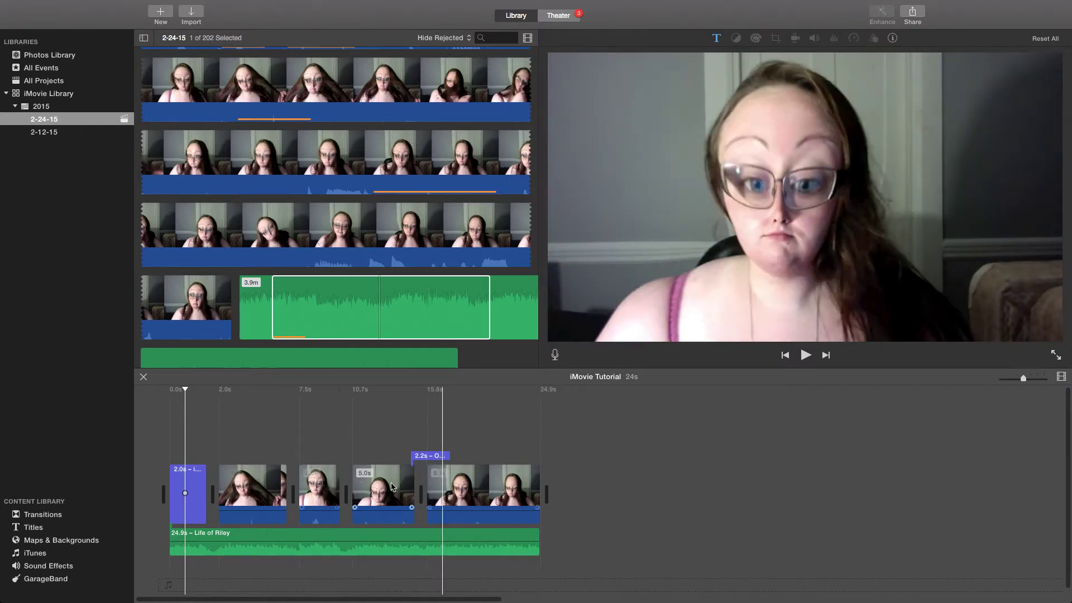
- Lower the volume of the Life of Riley background music to 20%
{"action": "left_click", "coordinate": [315, 538]}
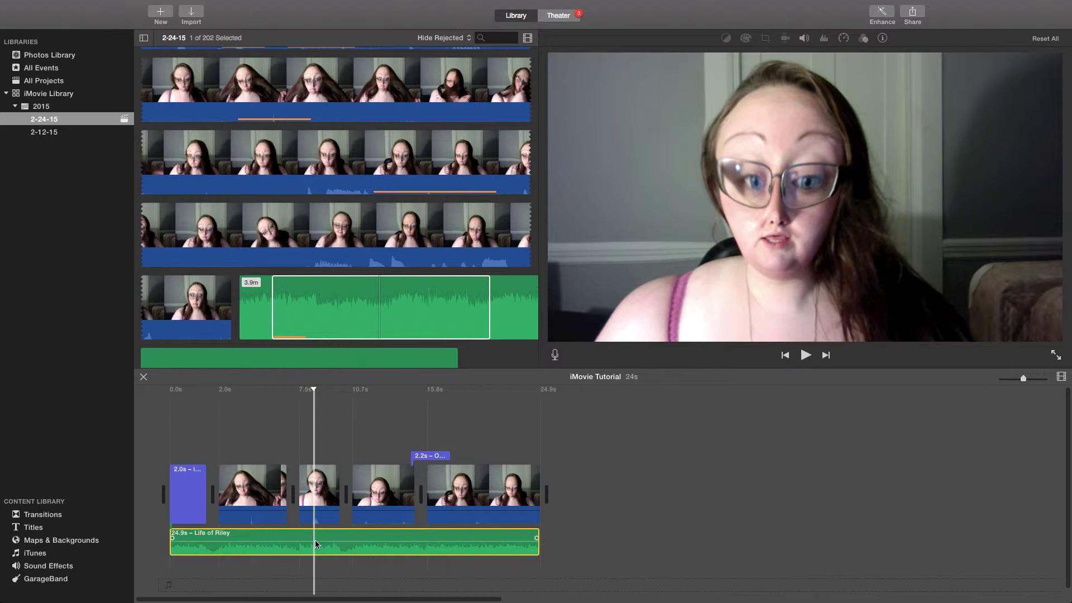
{"action": "left_click_drag", "start_coordinate": [315, 537], "coordinate": [315, 545]}
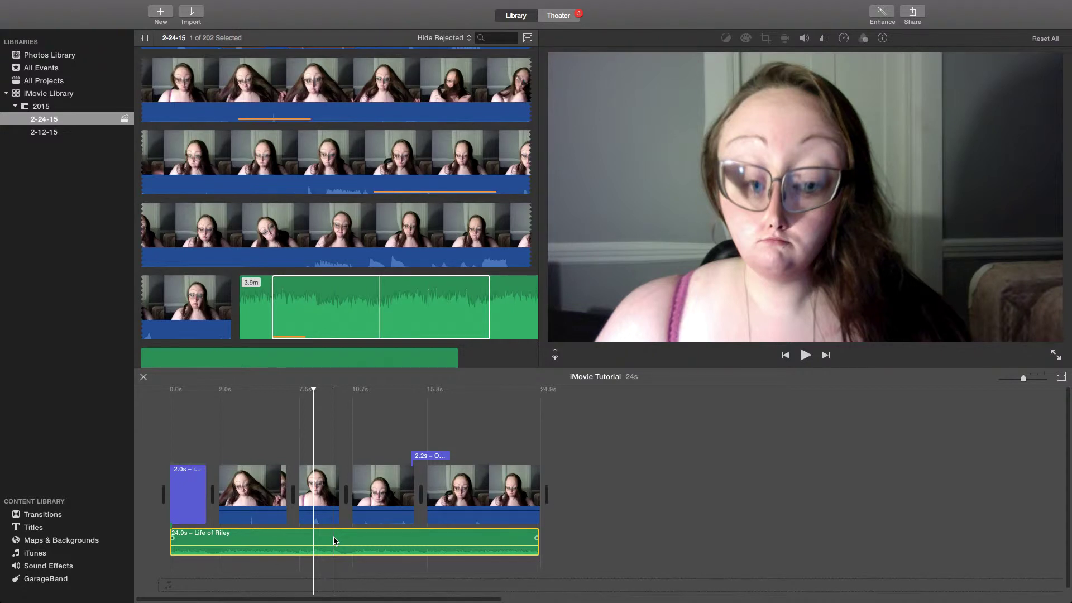
{"action": "left_click", "coordinate": [334, 540]}
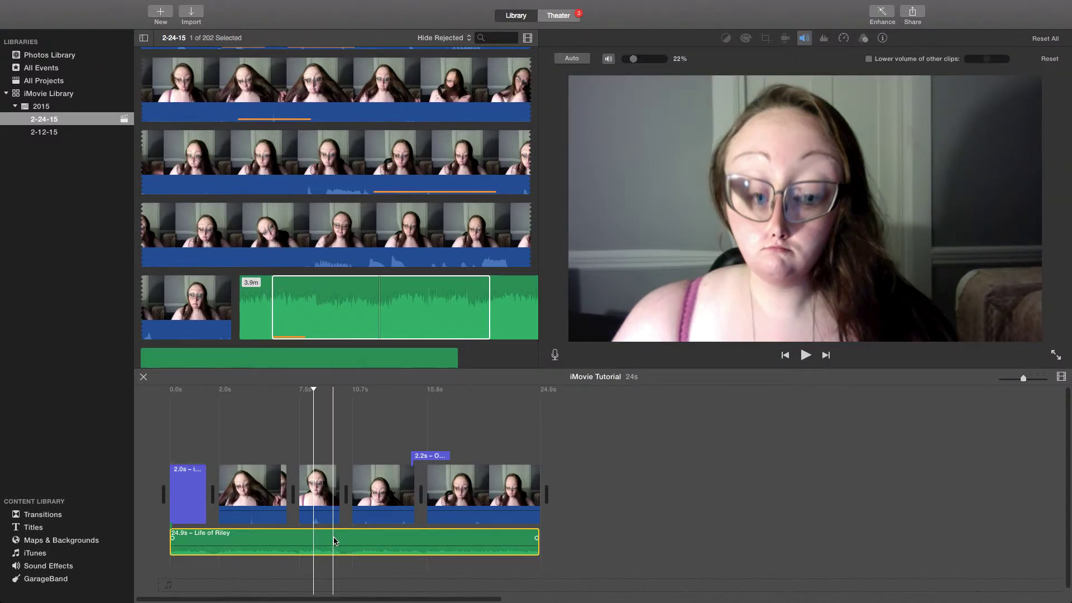
{"action": "mouse_move", "coordinate": [636, 66]}
{"action": "left_mouse_down"}
{"action": "mouse_move", "coordinate": [653, 62]}
{"action": "mouse_move", "coordinate": [635, 65]}
{"action": "left_mouse_up"}
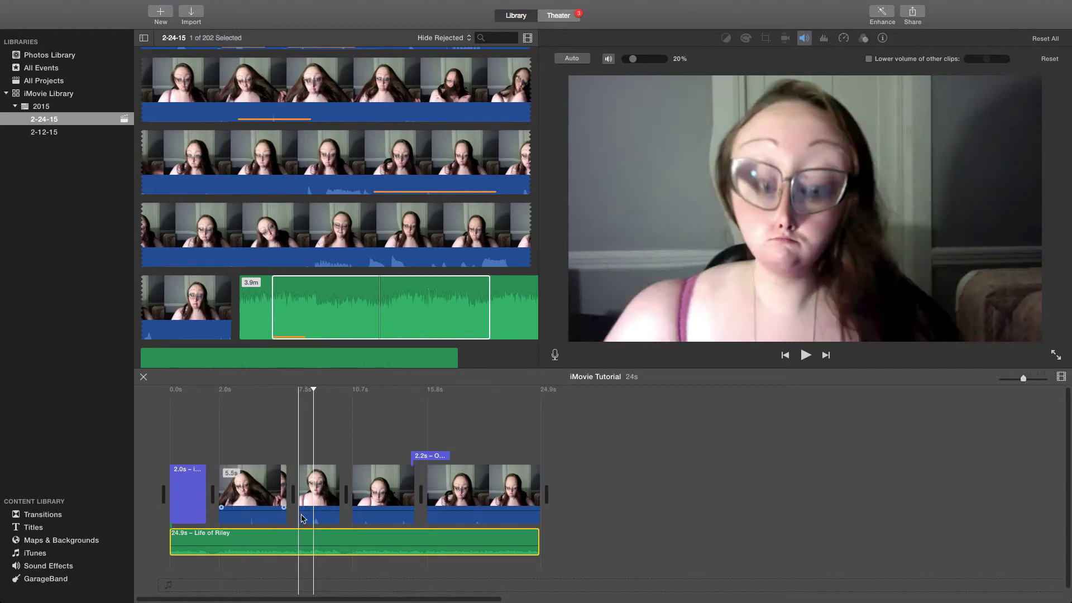
- Mute the third video clip by lowering its audio volume to 0%
{"action": "left_click", "coordinate": [258, 510]}
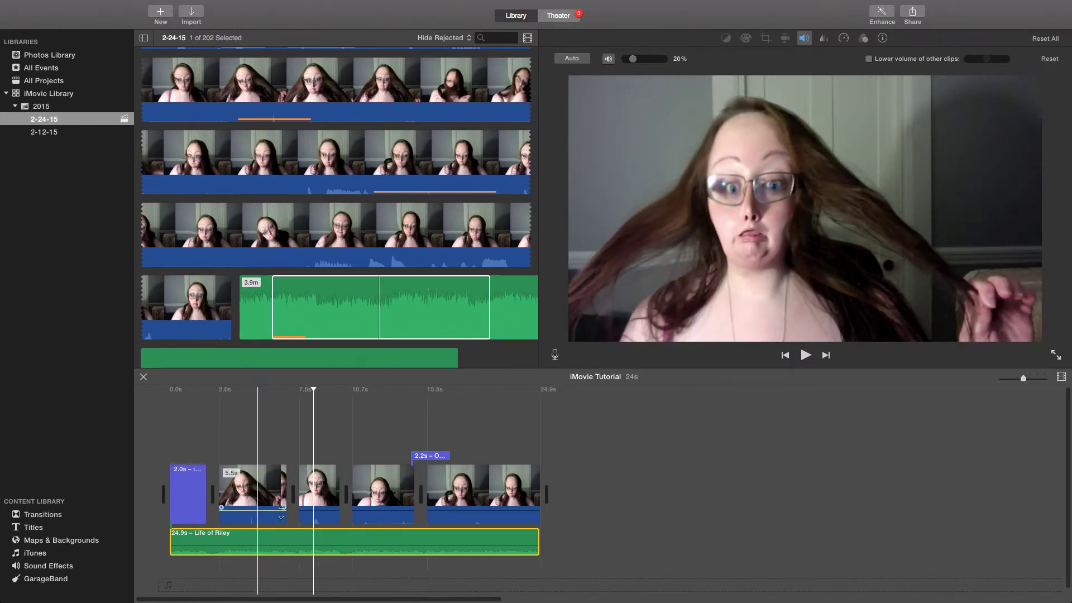
{"action": "left_click", "coordinate": [380, 515]}
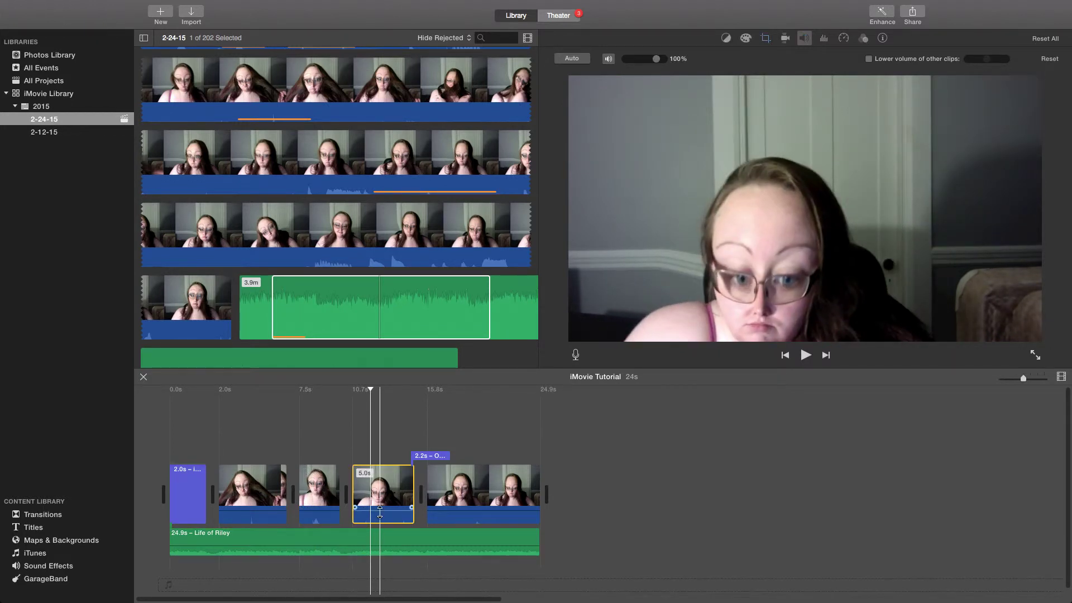
{"action": "left_click_drag", "start_coordinate": [380, 511], "coordinate": [369, 558]}
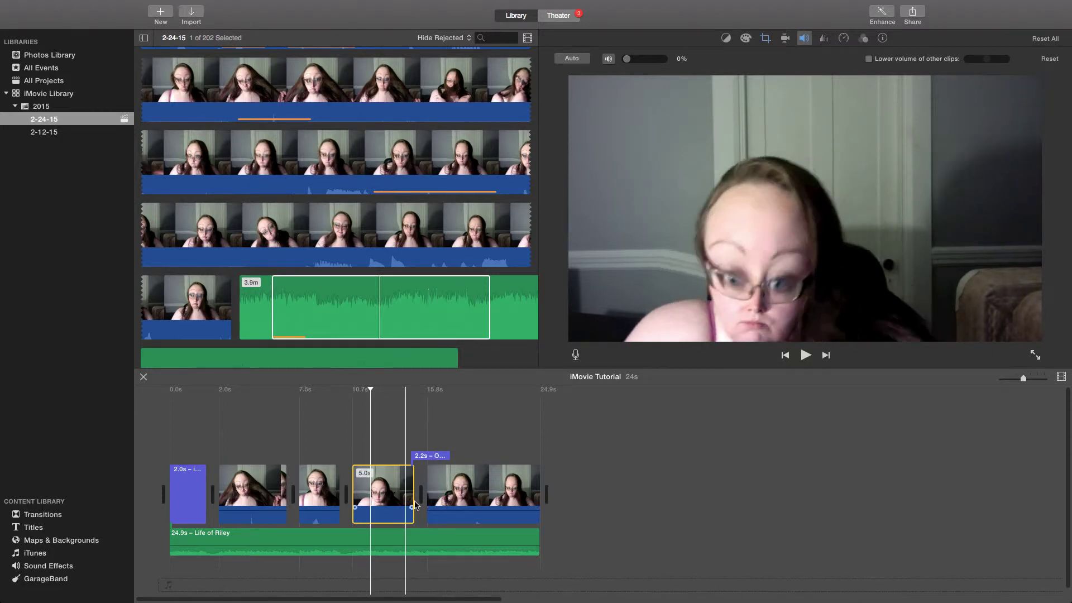
- Lower the last video clip's audio volume slightly in the timeline and clear the clip selection
{"action": "left_click", "coordinate": [458, 509]}
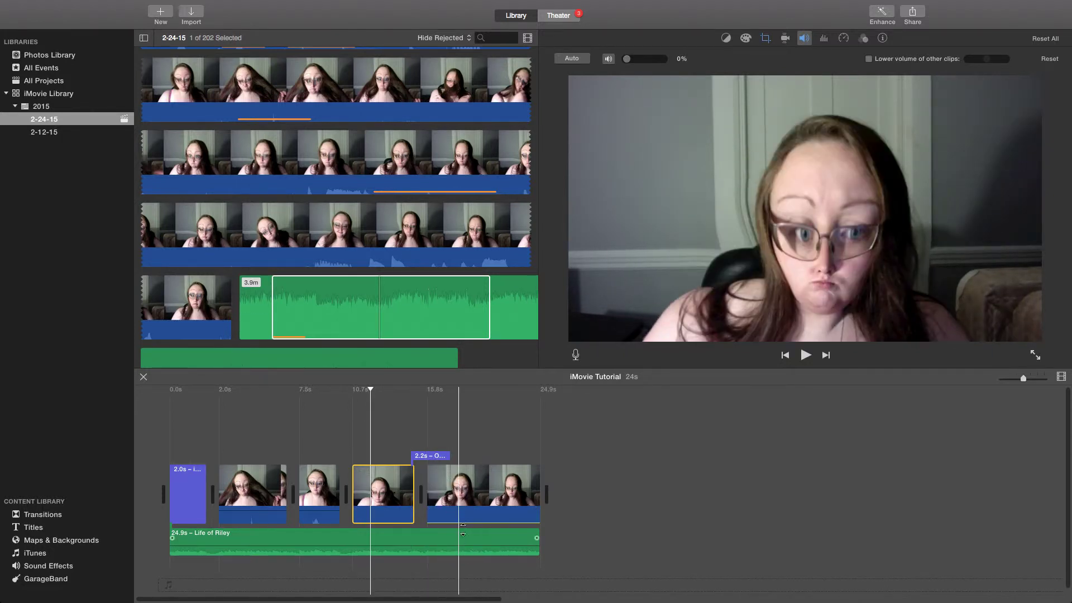
{"action": "left_click_drag", "start_coordinate": [467, 507], "coordinate": [467, 512]}
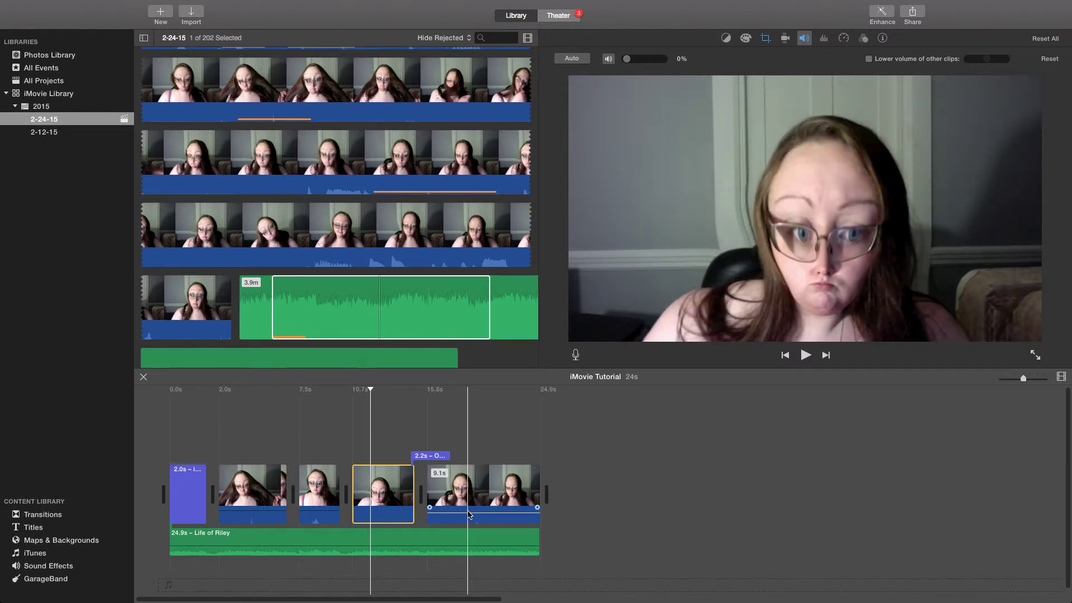
{"action": "left_click", "coordinate": [567, 507]}
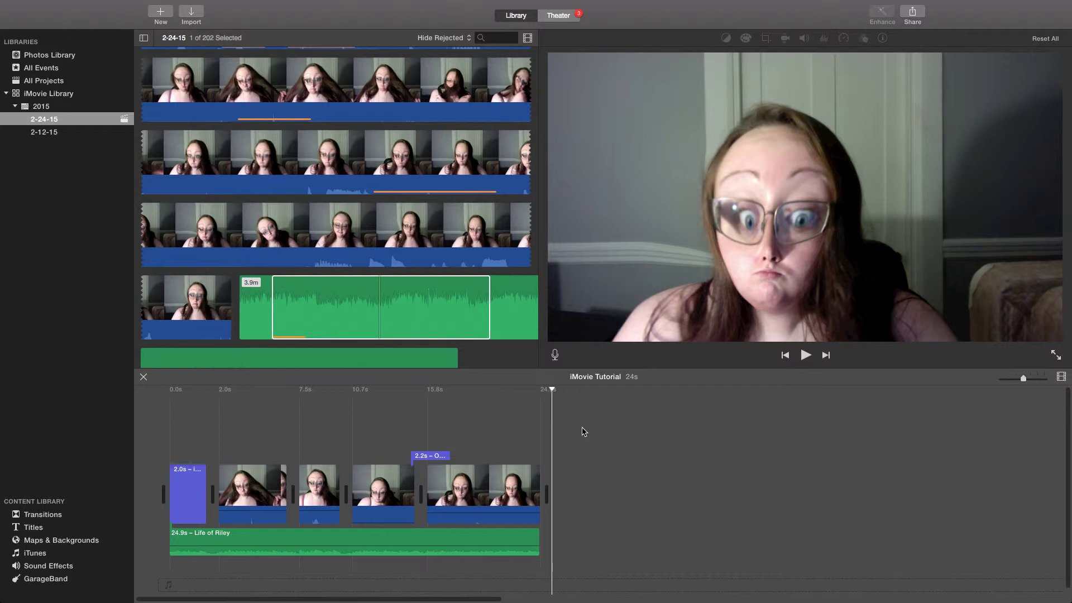
- Open the voiceover recording controls and close them without recording
{"action": "left_click", "coordinate": [555, 359]}
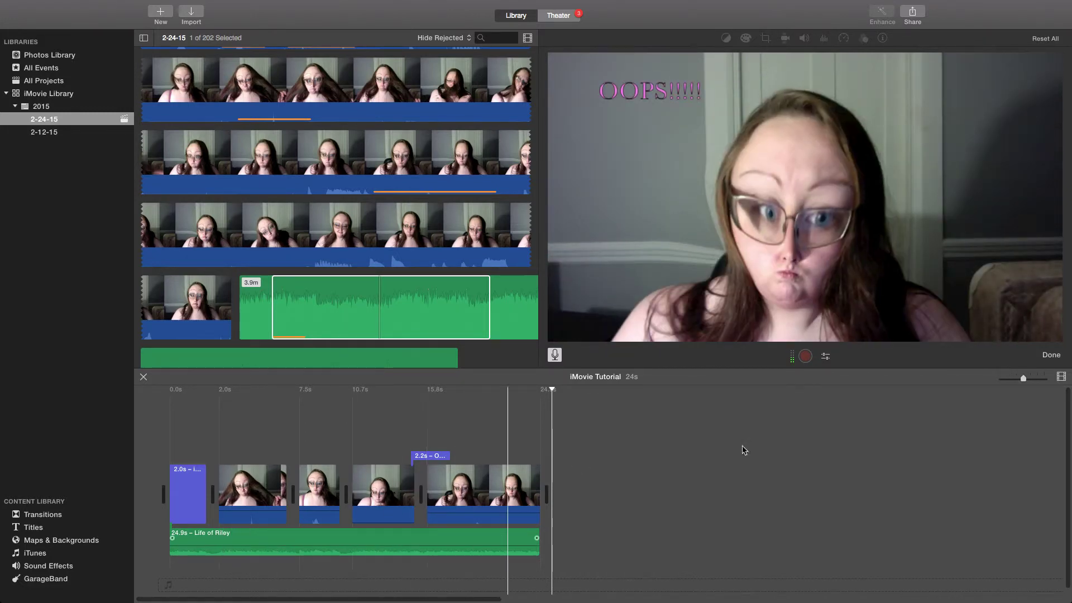
{"action": "left_click", "coordinate": [1052, 356]}
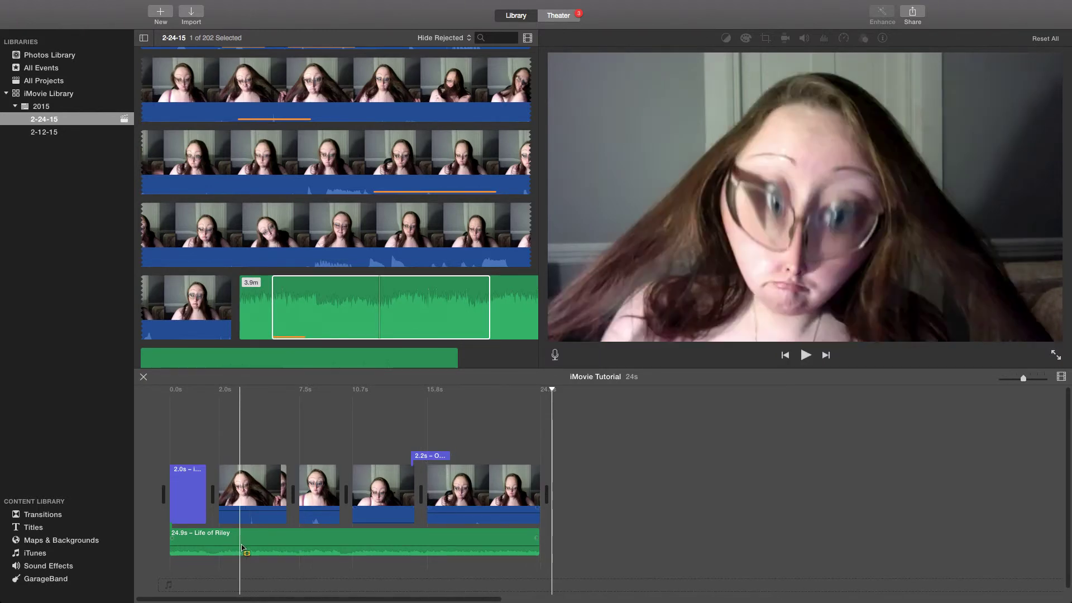
- Split the Life of Riley background music at about 14.3 s, beneath the third video clip, and delete the second part
{"action": "left_click", "coordinate": [279, 540]}
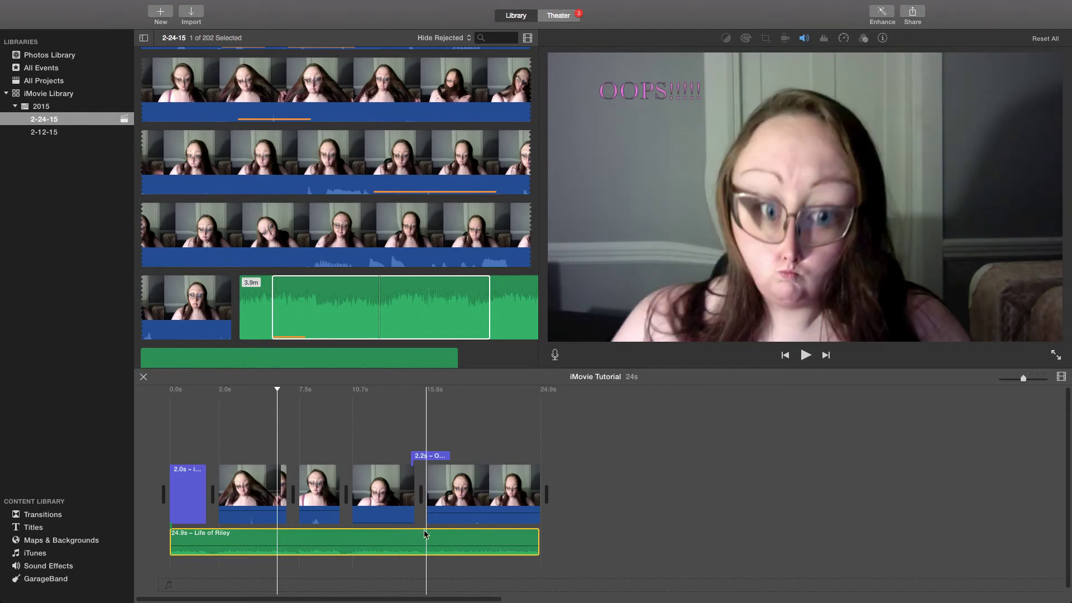
{"action": "left_click", "coordinate": [396, 539]}
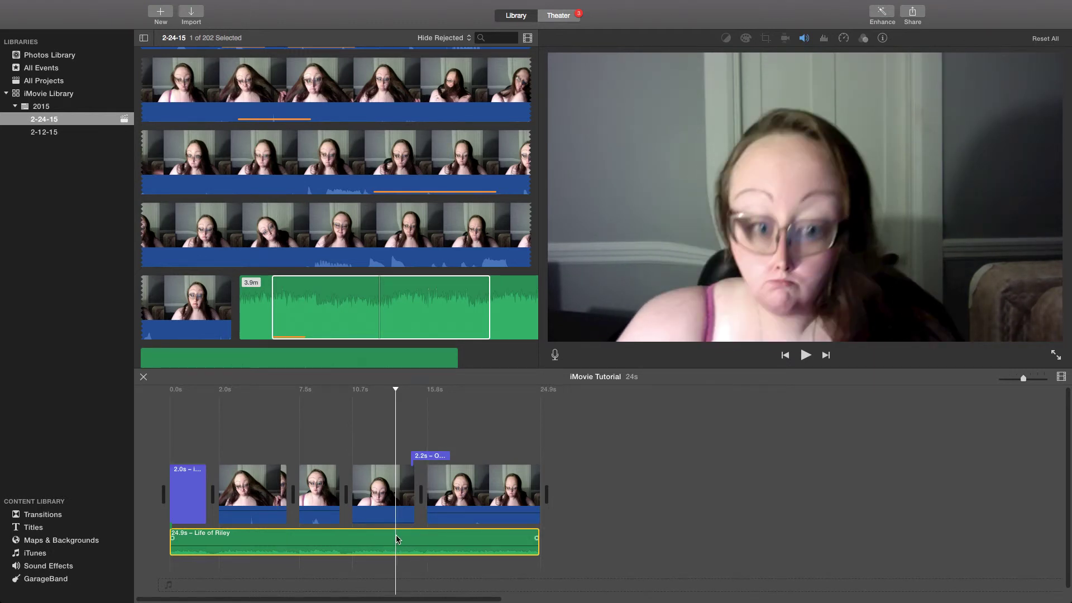
{"action": "right_click", "coordinate": [397, 539]}
{"action": "left_click", "coordinate": [429, 500]}
{"action": "left_click", "coordinate": [447, 539]}
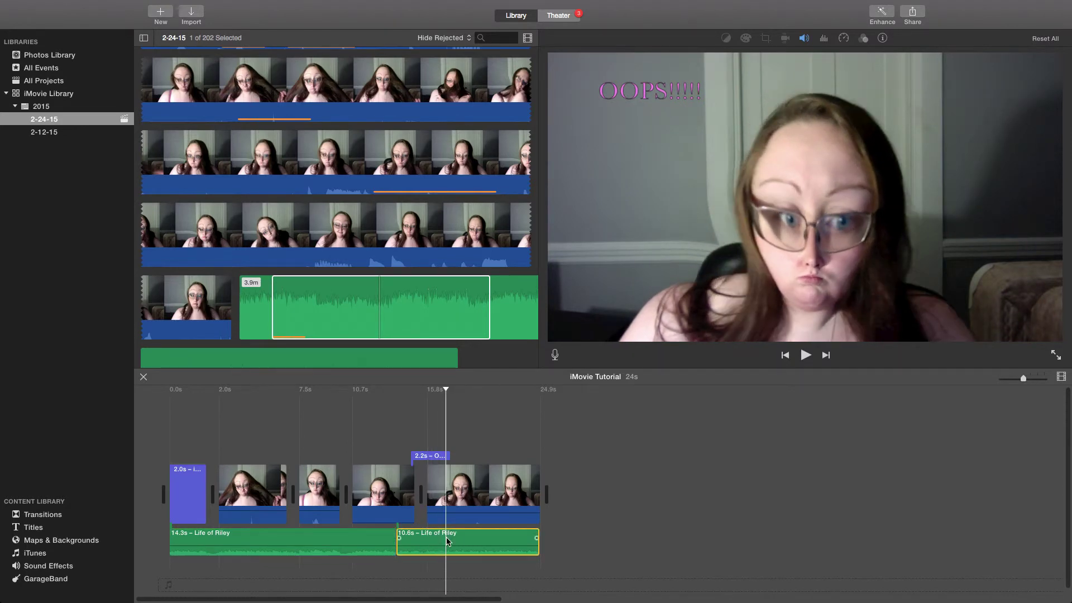
{"action": "key", "text": "Delete"}
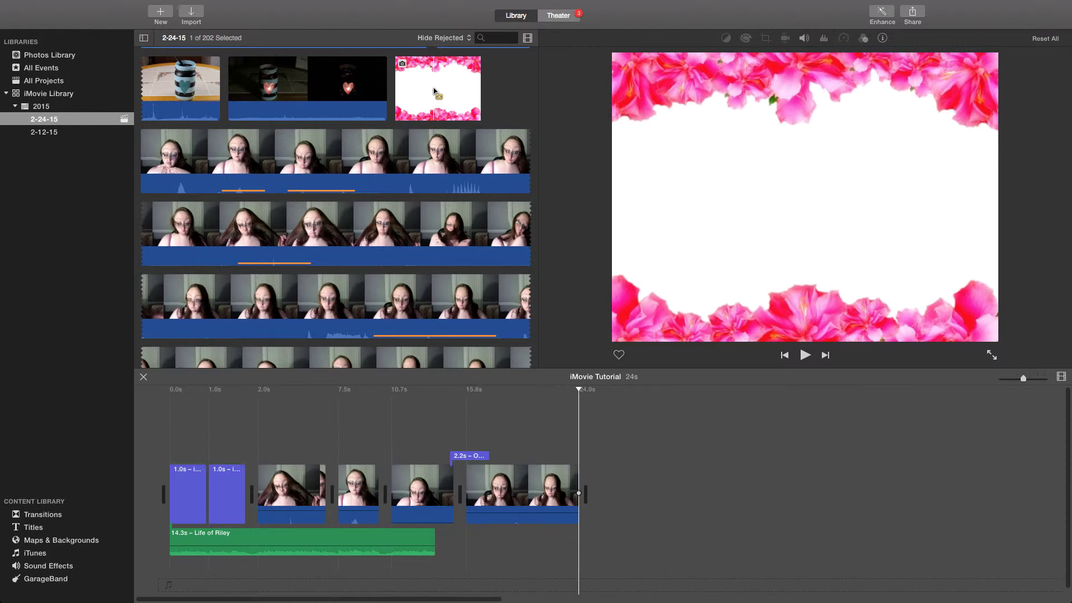
- Place the pink flower border image above the last video clip and set its overlay style to Picture in Picture
{"action": "scroll", "coordinate": [434, 91], "scroll_direction": "up", "scroll_amount": 3}
{"action": "left_click_drag", "start_coordinate": [426, 175], "coordinate": [500, 438]}
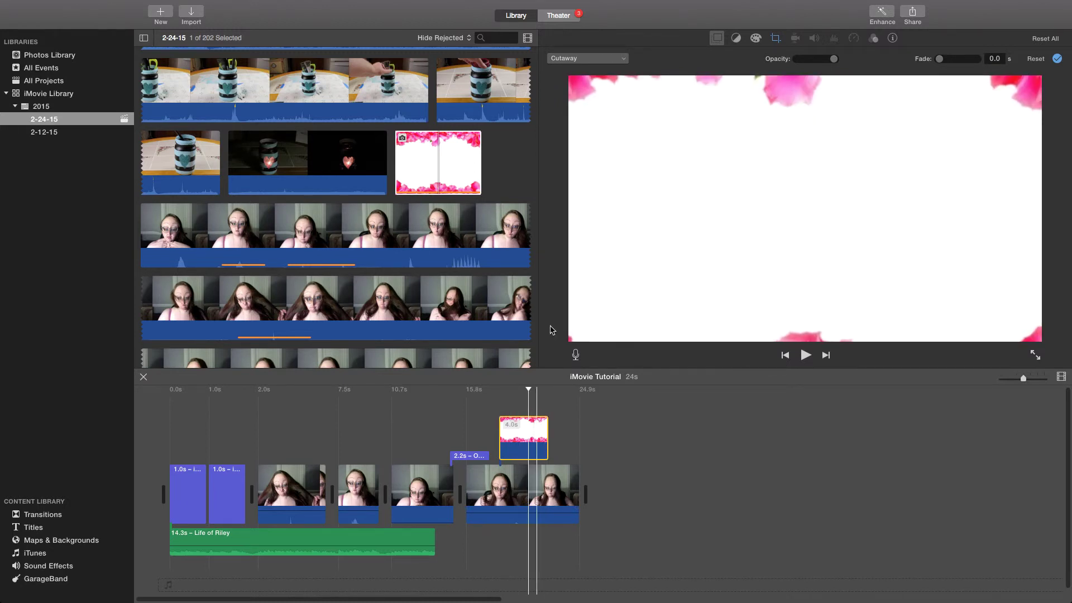
{"action": "left_click", "coordinate": [611, 58]}
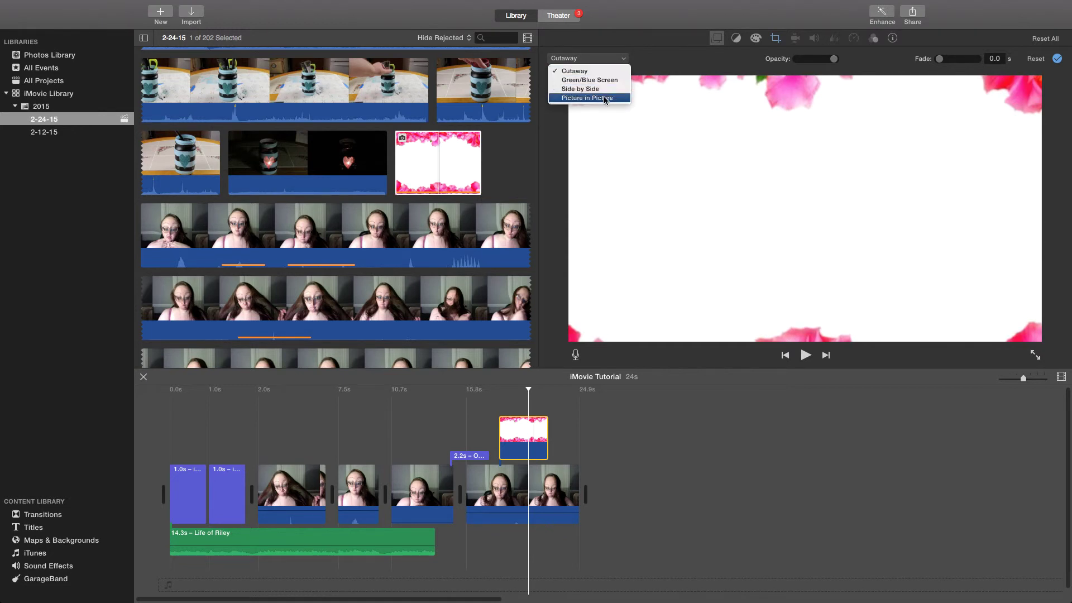
{"action": "left_click", "coordinate": [583, 98]}
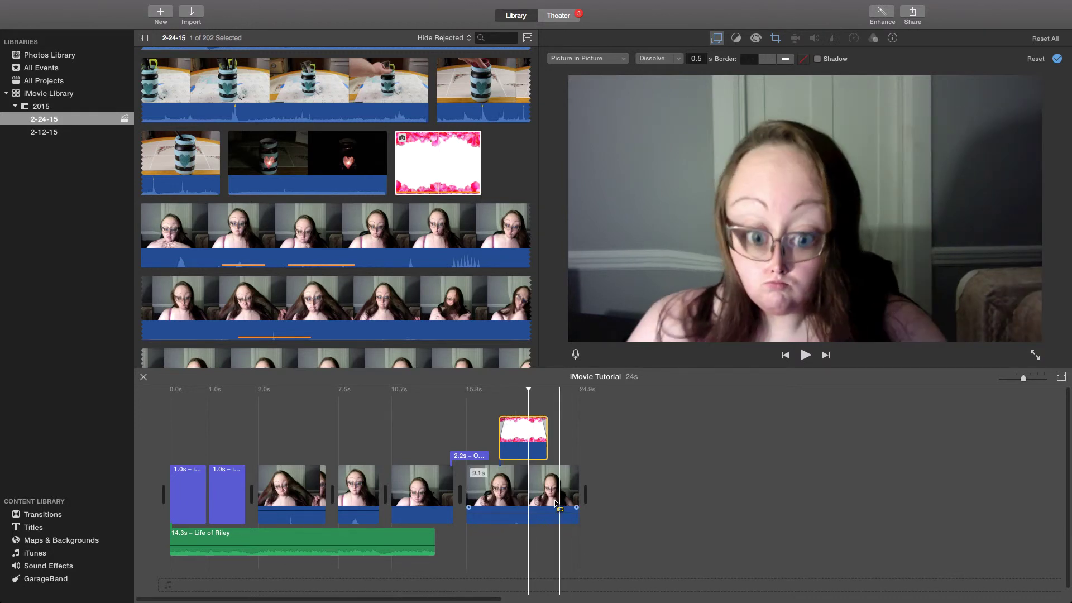
{"action": "left_click", "coordinate": [518, 429]}
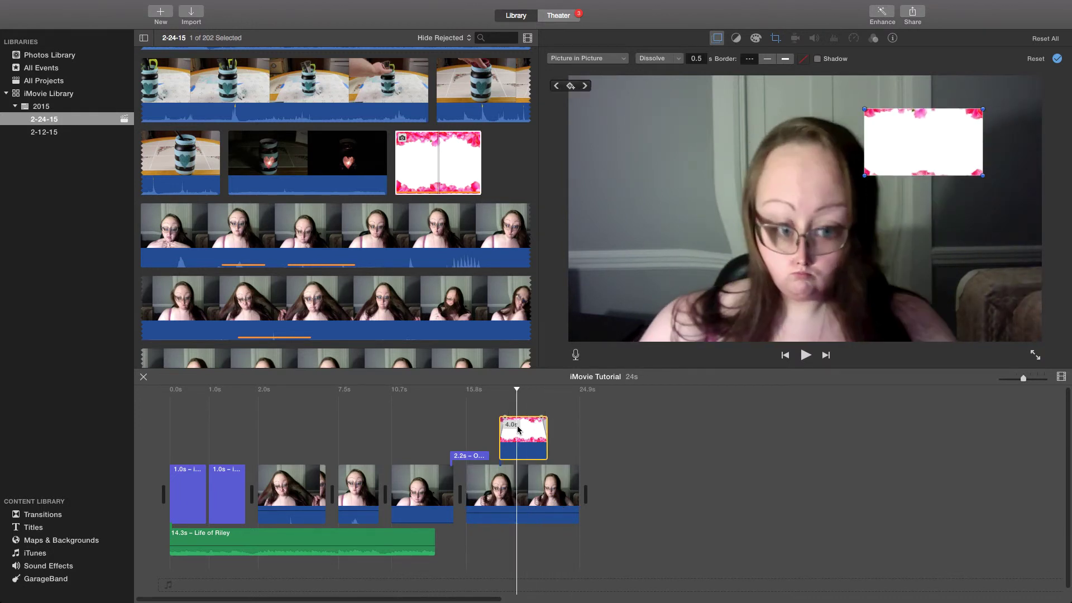
- Enlarge the flower border overlay slightly and position it in the upper-right corner of the video frame
{"action": "left_click_drag", "start_coordinate": [902, 150], "coordinate": [625, 149]}
{"action": "left_click_drag", "start_coordinate": [702, 167], "coordinate": [843, 247]}
{"action": "left_click_drag", "start_coordinate": [720, 167], "coordinate": [812, 193]}
{"action": "left_click_drag", "start_coordinate": [949, 279], "coordinate": [787, 210]}
{"action": "left_click_drag", "start_coordinate": [772, 165], "coordinate": [969, 121]}
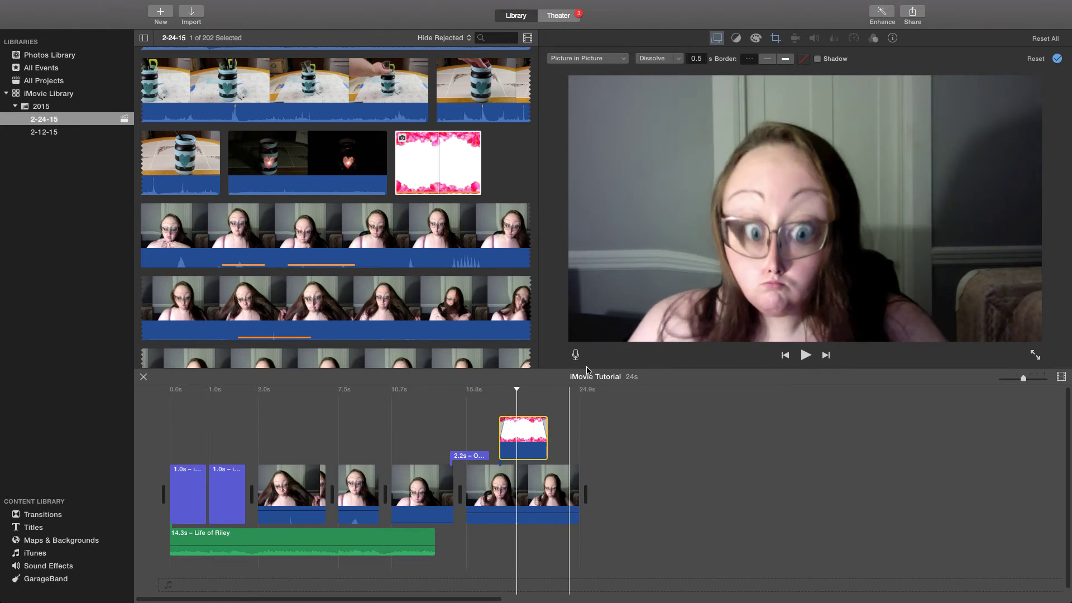
- Set the flower border overlay's crop style to Fit so the whole image is used
{"action": "left_click", "coordinate": [531, 433]}
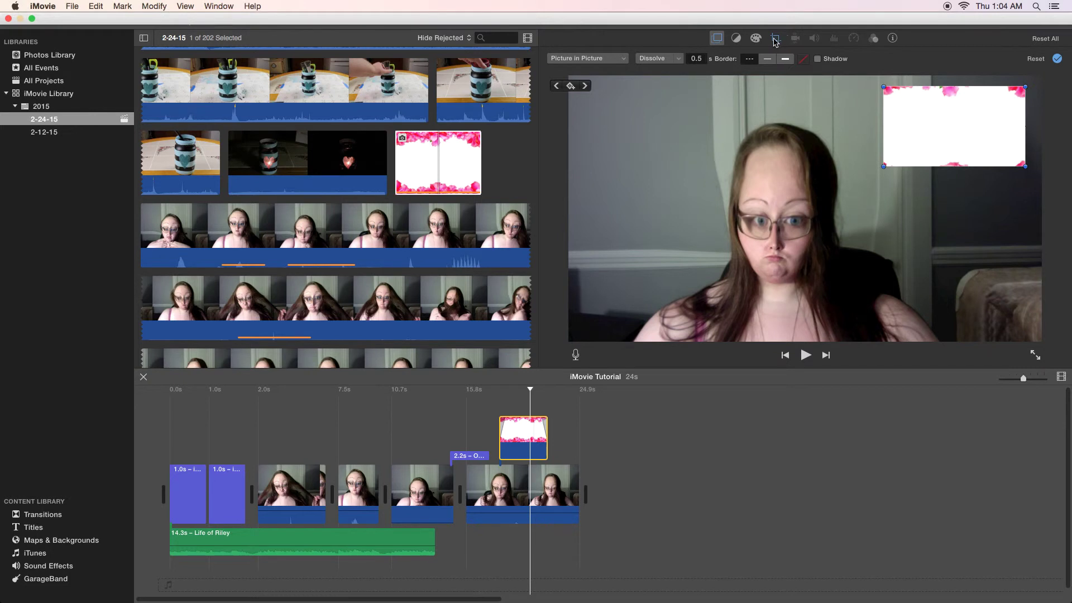
{"action": "left_click", "coordinate": [775, 40]}
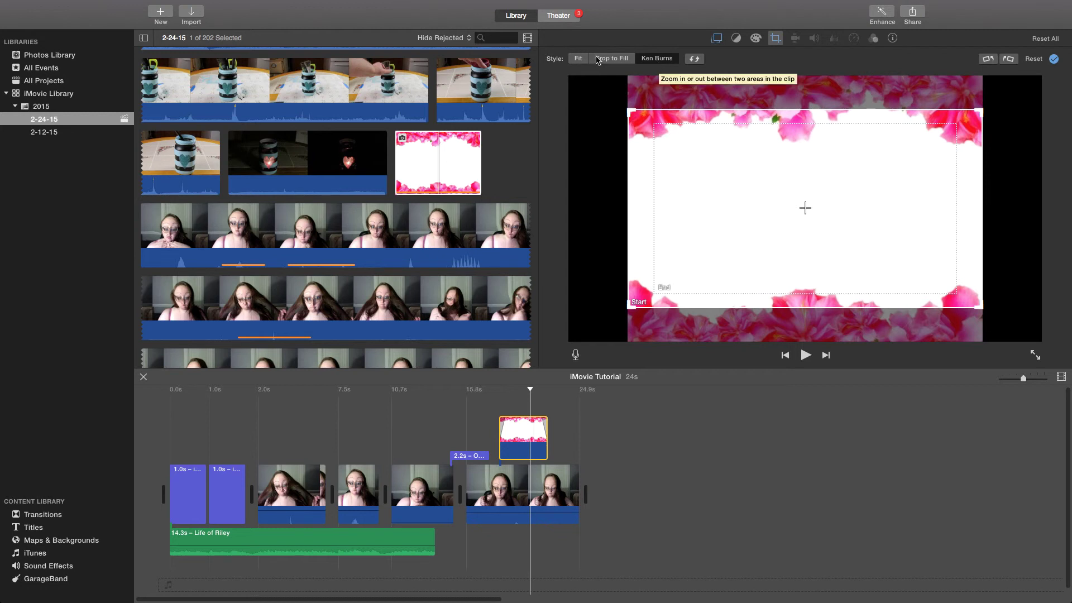
{"action": "left_click", "coordinate": [580, 59]}
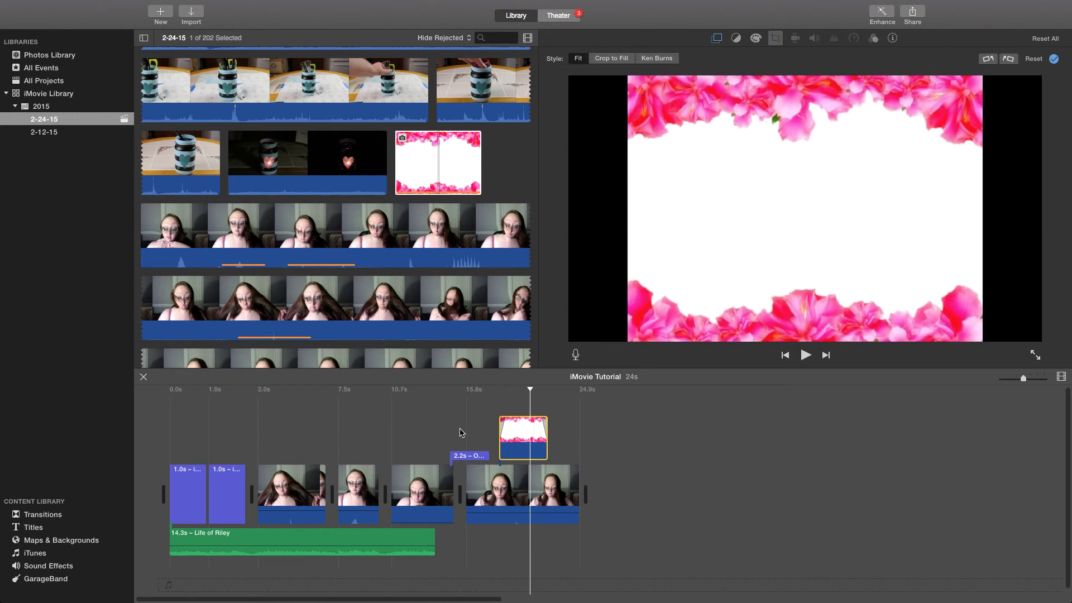
- Play the movie from the start of the last video clip to check the overlay, and play it again from the beginning
{"action": "left_click", "coordinate": [461, 433]}
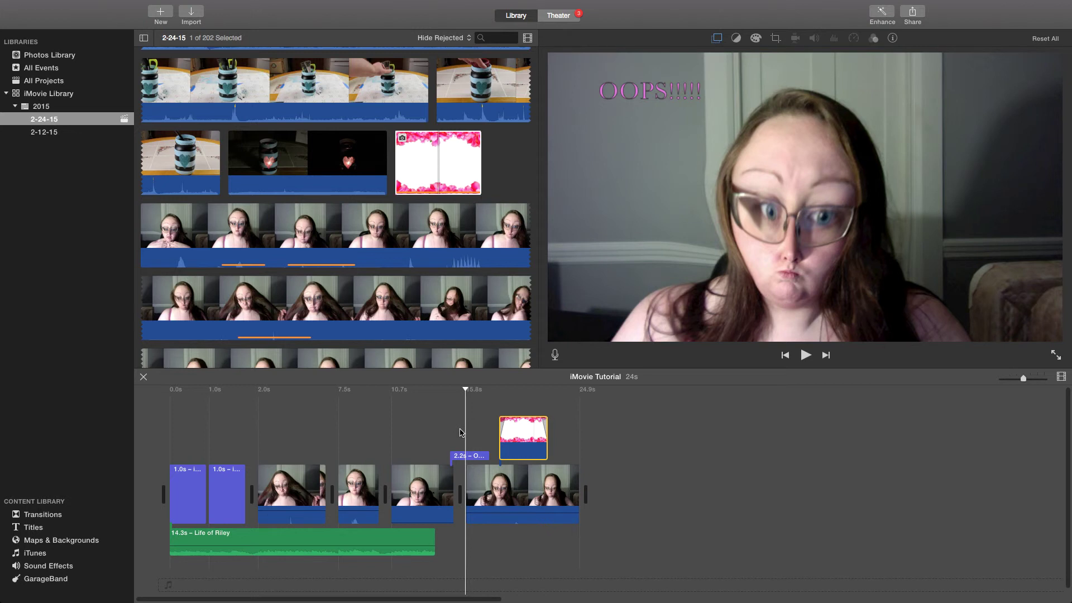
{"action": "key", "text": "space"}
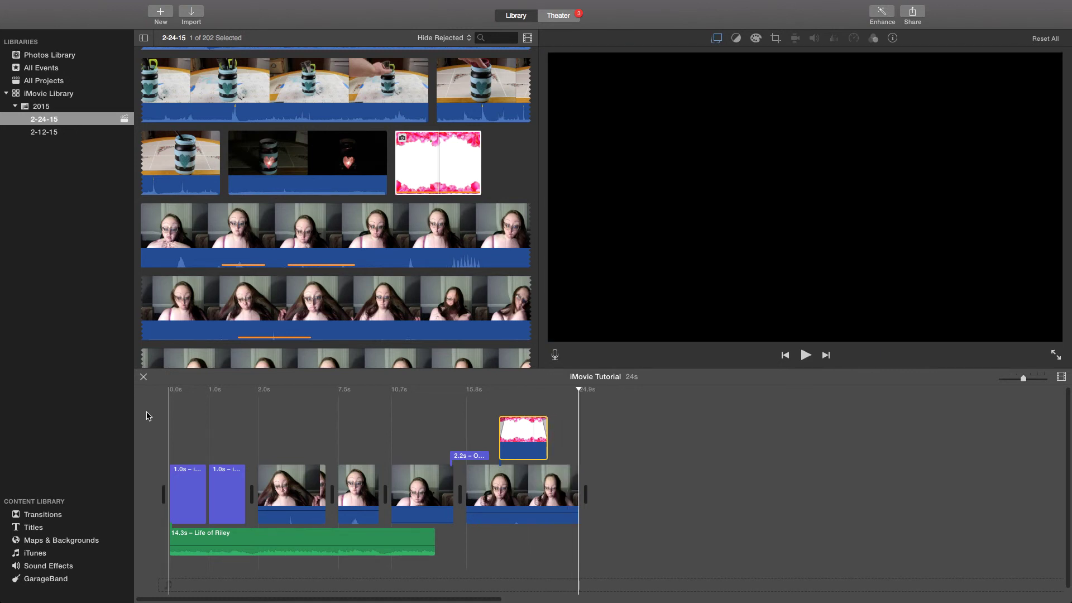
{"action": "left_click", "coordinate": [148, 416]}
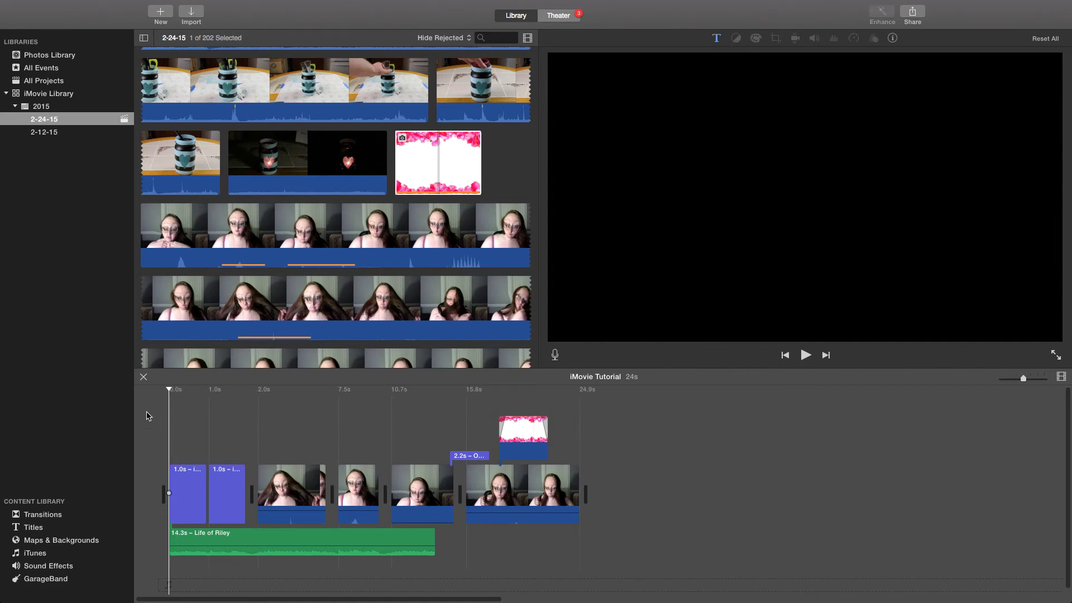
{"action": "key", "text": "space"}
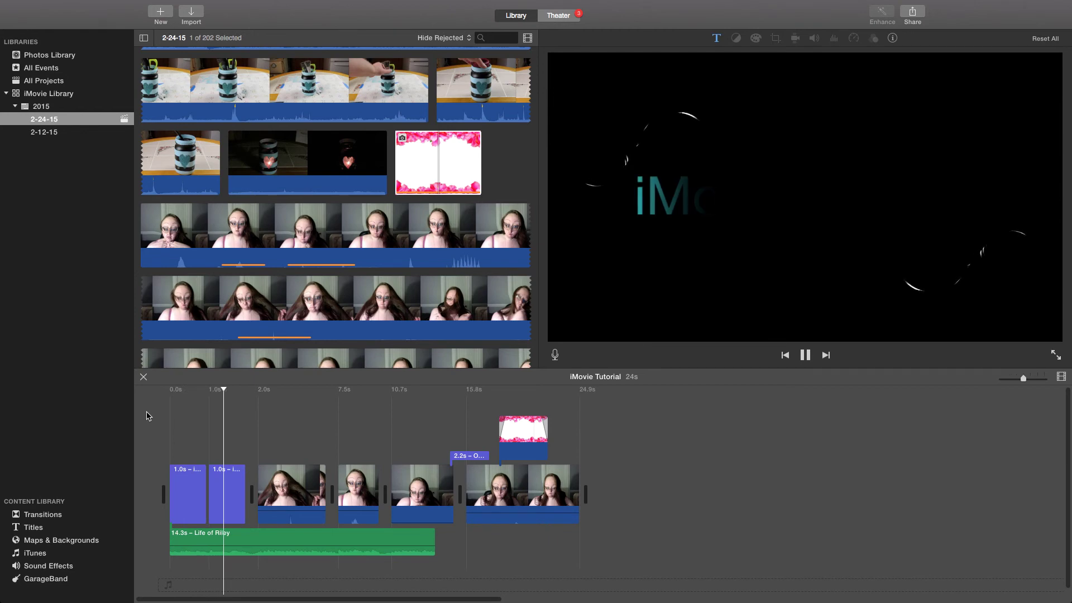